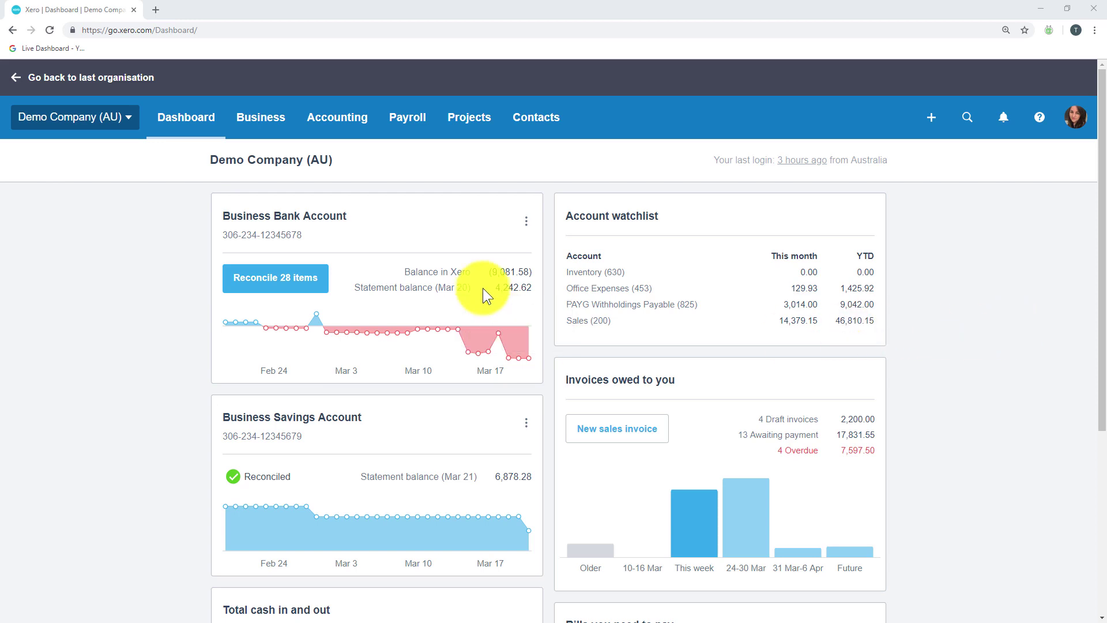
Open the Accounting menu in the Demo Company (AU) dashboard's top navigation
{"action": "left_click", "coordinate": [332, 120]}
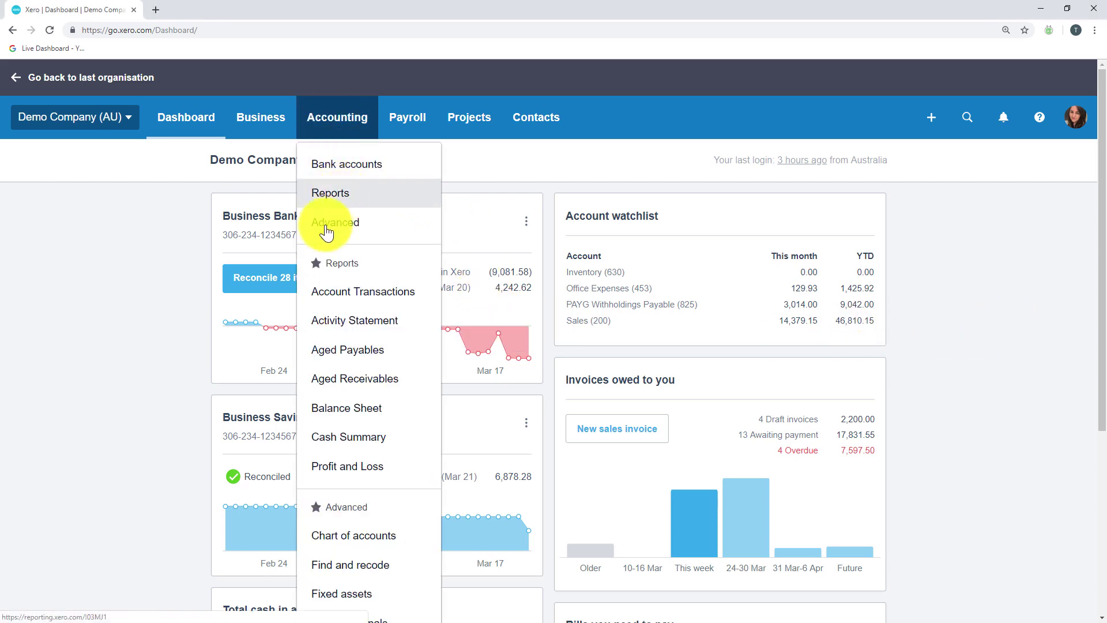
Go to Accounting > Advanced and open Conversion balances under Advanced settings
{"action": "left_click", "coordinate": [385, 234]}
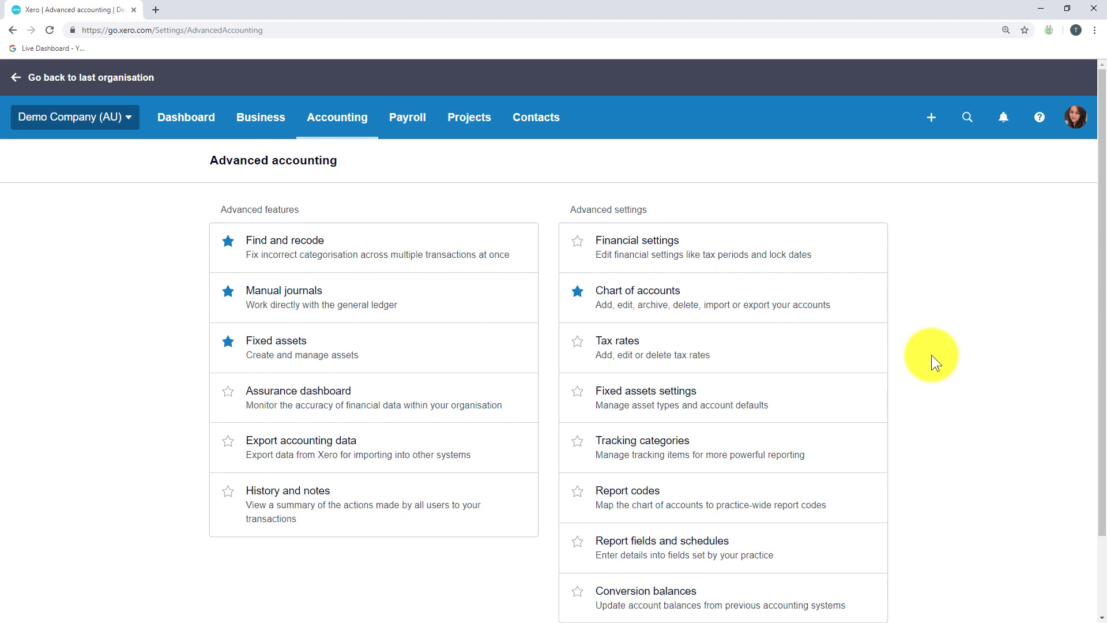
{"action": "scroll", "coordinate": [932, 354], "scroll_direction": "down", "scroll_amount": 2}
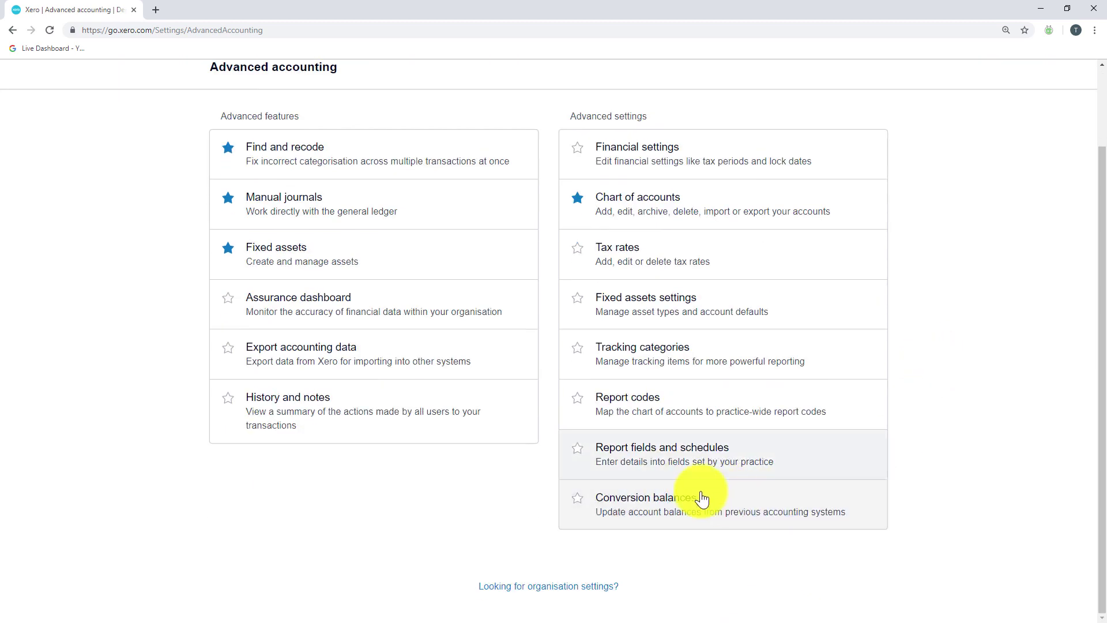
{"action": "left_click", "coordinate": [655, 502]}
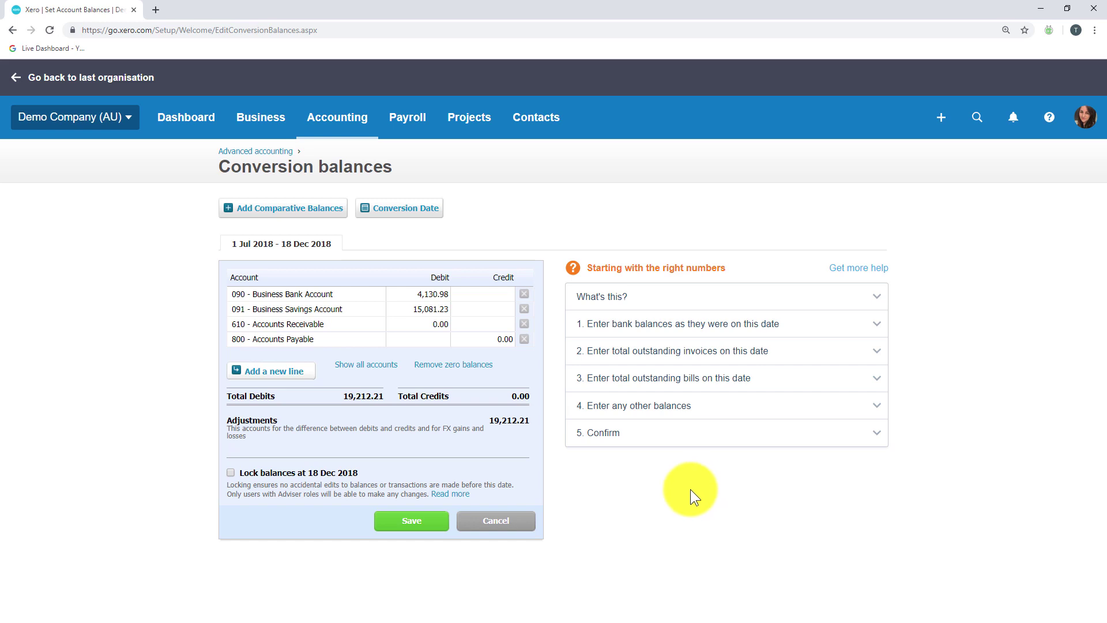
In the course PDF, jump to Chapter 7 and show page 58's 40,500.00 trial balance example
{"action": "key", "text": "alt+Tab"}
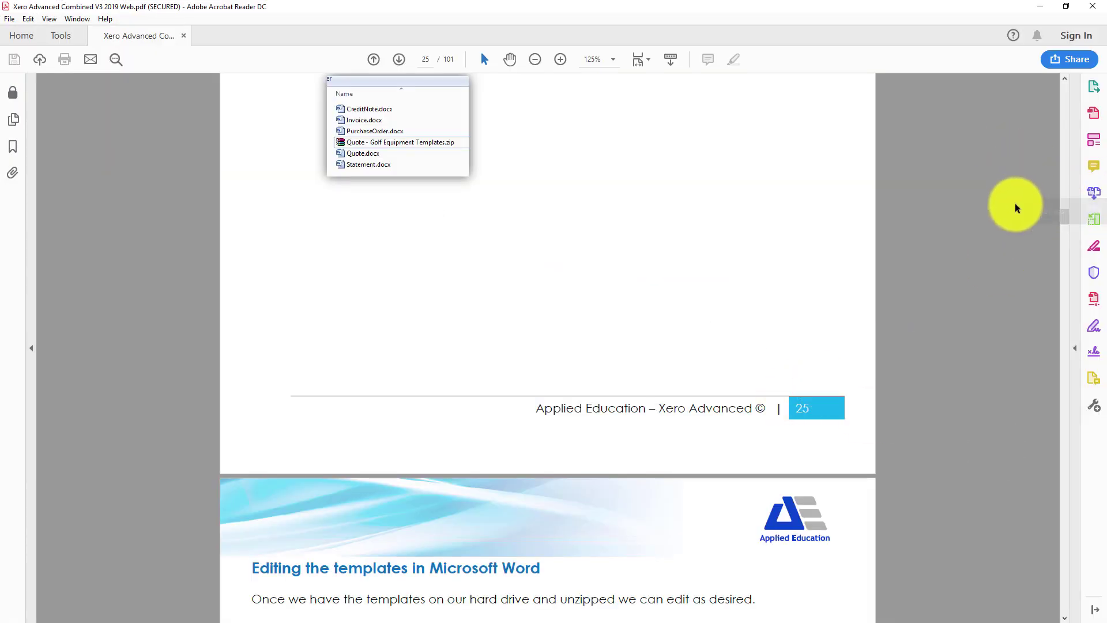
{"action": "left_click_drag", "start_coordinate": [1067, 222], "coordinate": [1065, 99]}
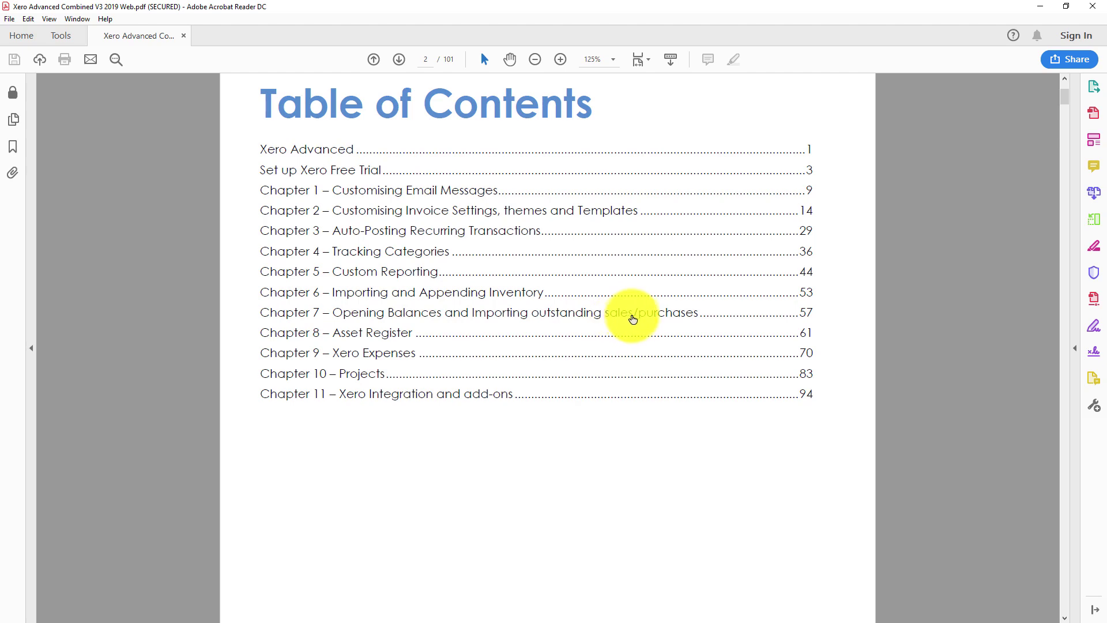
{"action": "left_click", "coordinate": [457, 321]}
{"action": "scroll", "coordinate": [633, 349], "scroll_direction": "down", "scroll_amount": 10}
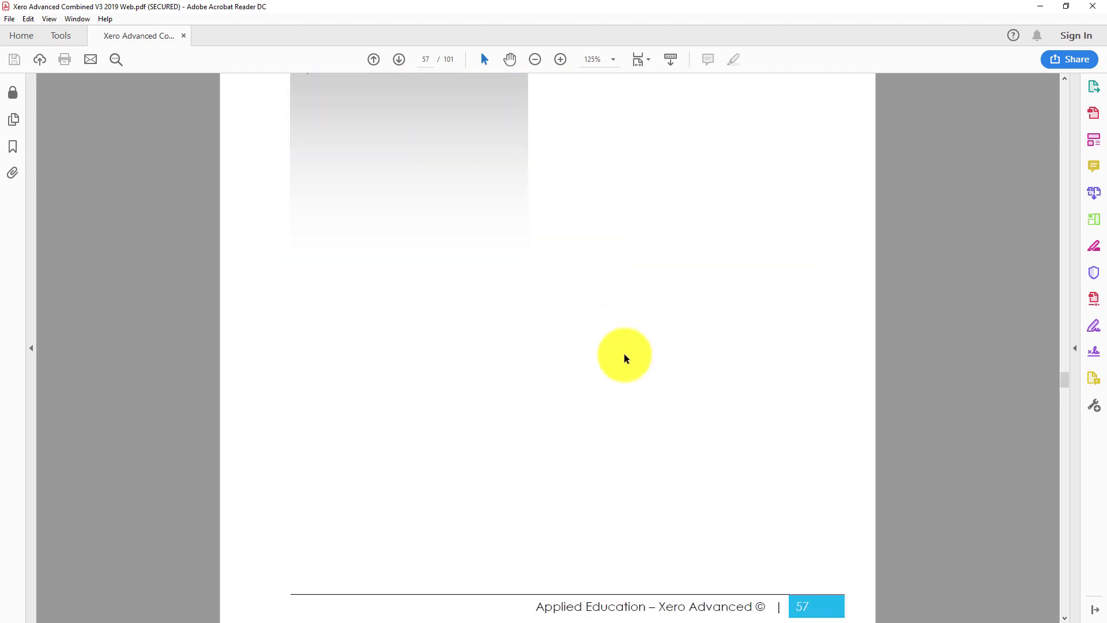
{"action": "scroll", "coordinate": [626, 356], "scroll_direction": "down", "scroll_amount": 9}
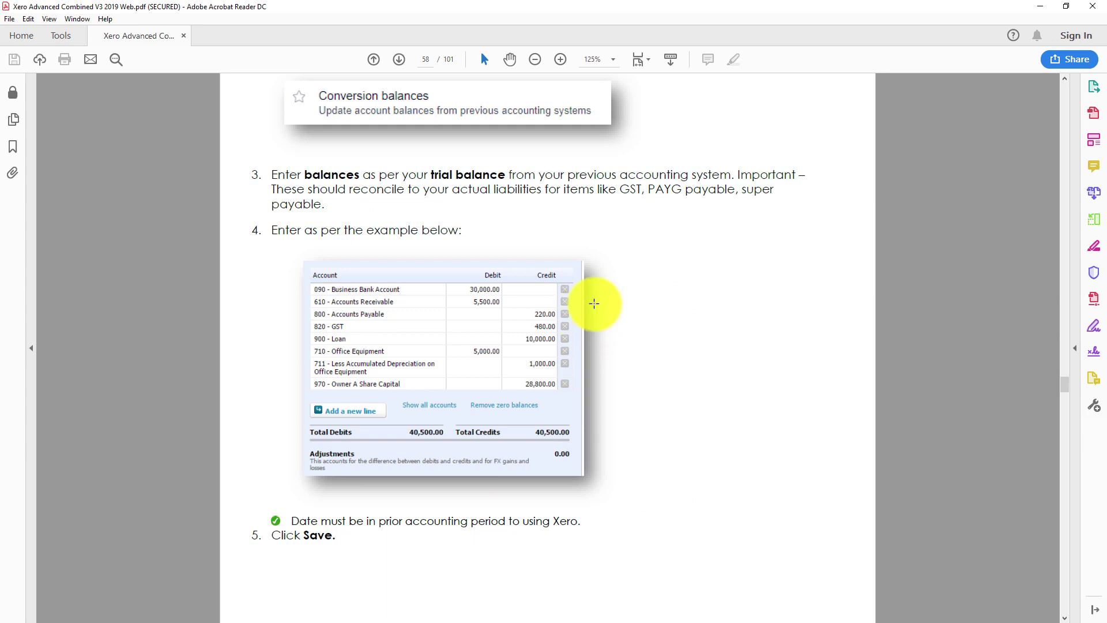
Give 090 Business Bank Account a 30,000 debit and delete the 091 Business Savings Account line
{"action": "left_click", "coordinate": [1040, 8]}
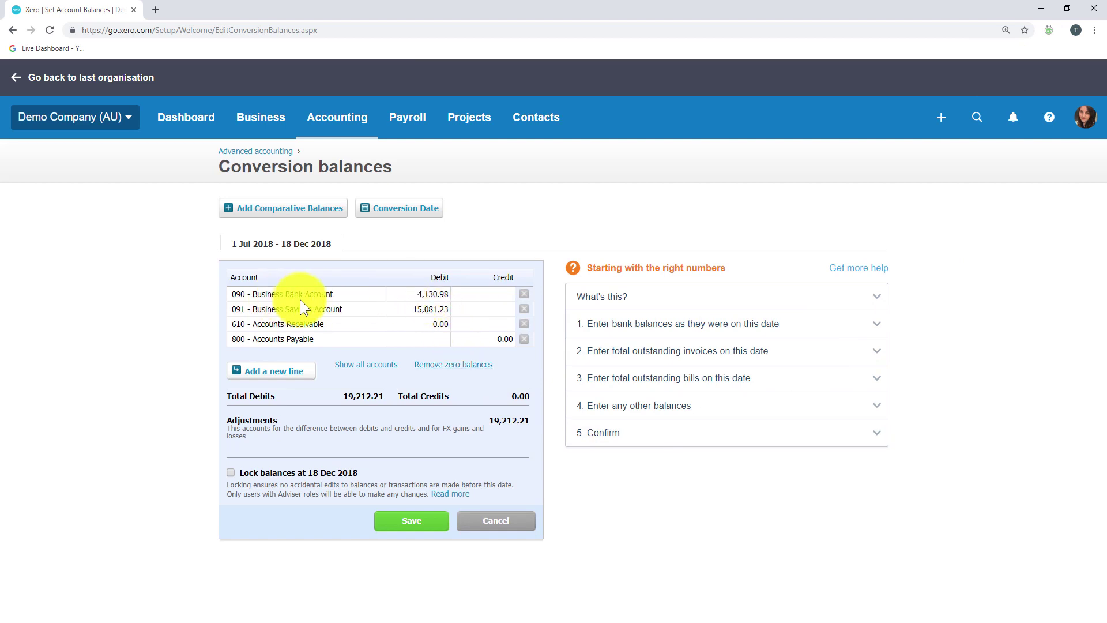
{"action": "left_click", "coordinate": [438, 295]}
{"action": "type", "text": "3"}
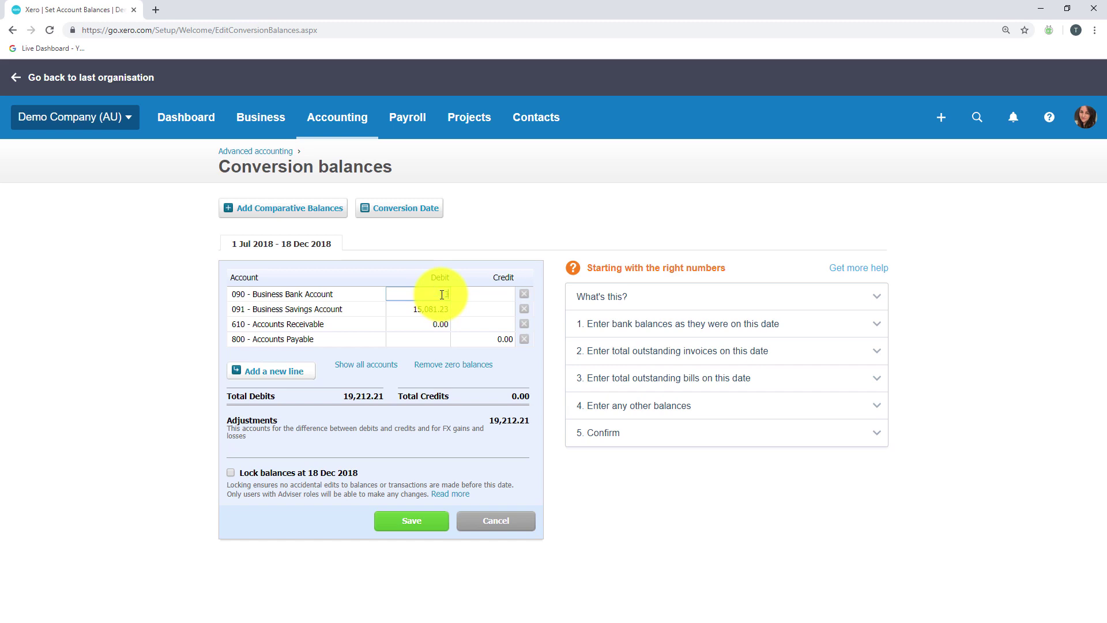
{"action": "type", "text": "0,000"}
{"action": "key", "text": "Tab"}
{"action": "left_click", "coordinate": [338, 307]}
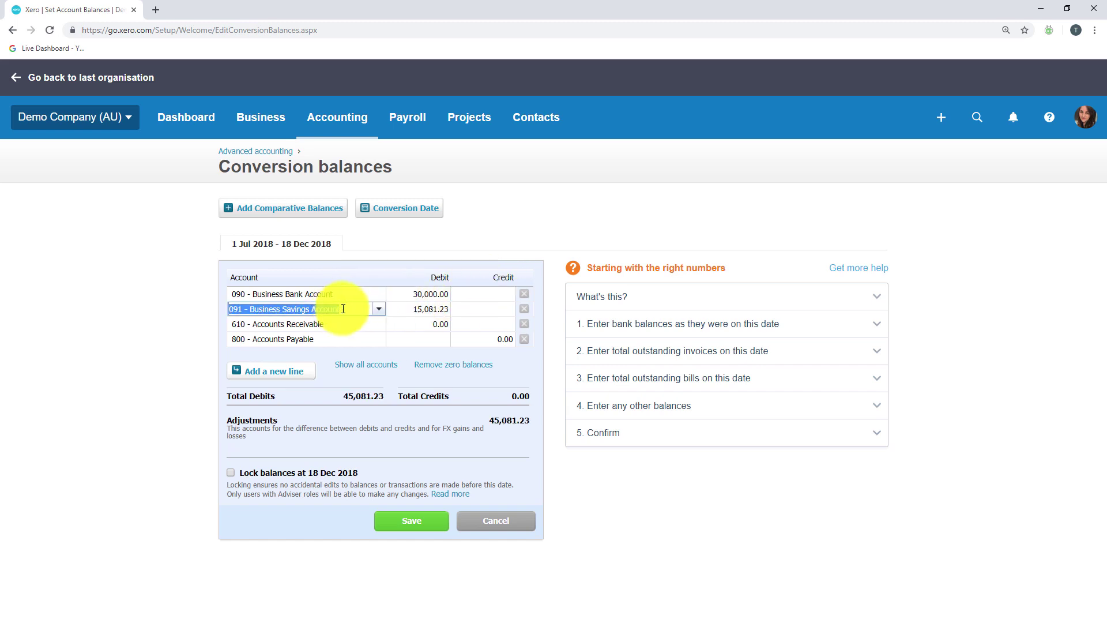
{"action": "left_click_drag", "start_coordinate": [344, 309], "coordinate": [384, 321]}
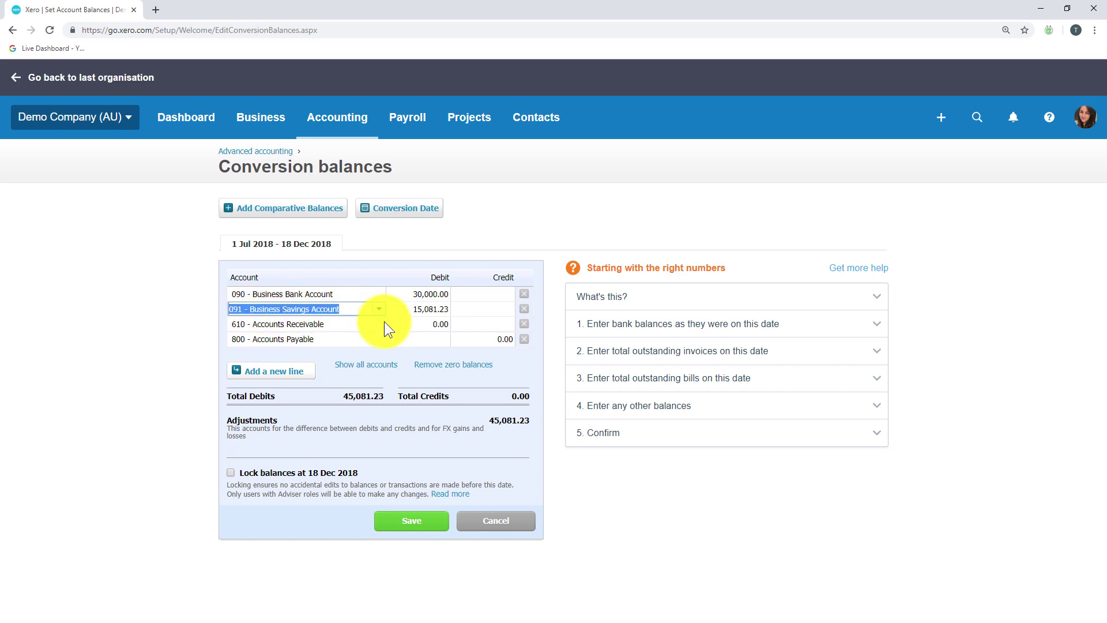
{"action": "left_click", "coordinate": [525, 310]}
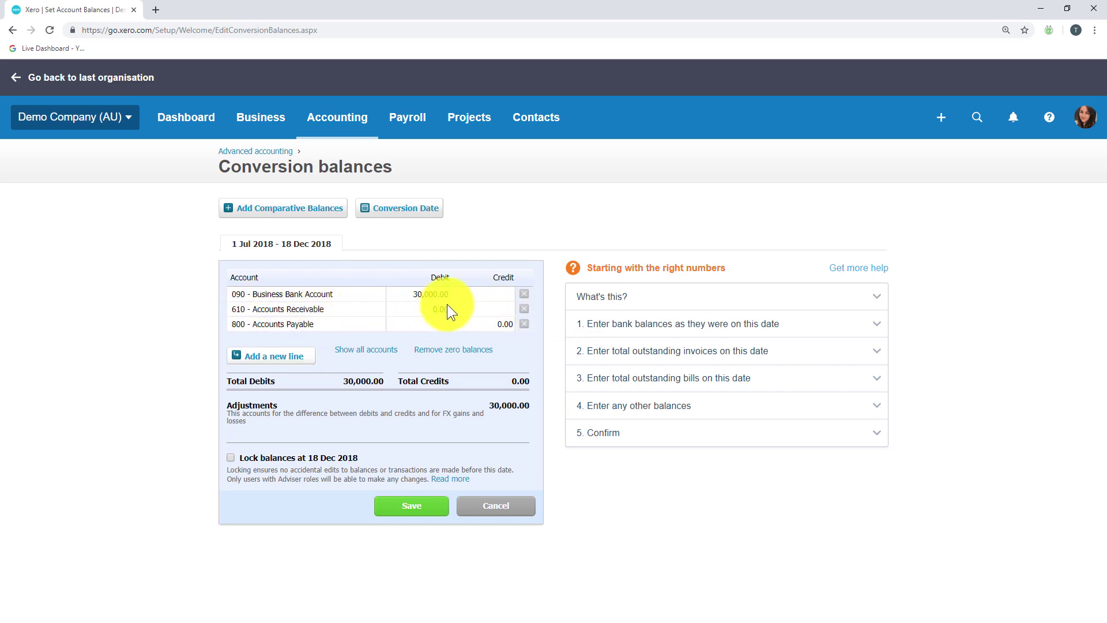
Enter a 5,500 debit for Accounts Receivable and a 220 credit for Accounts Payable
{"action": "left_click", "coordinate": [426, 308]}
{"action": "type", "text": "5,500"}
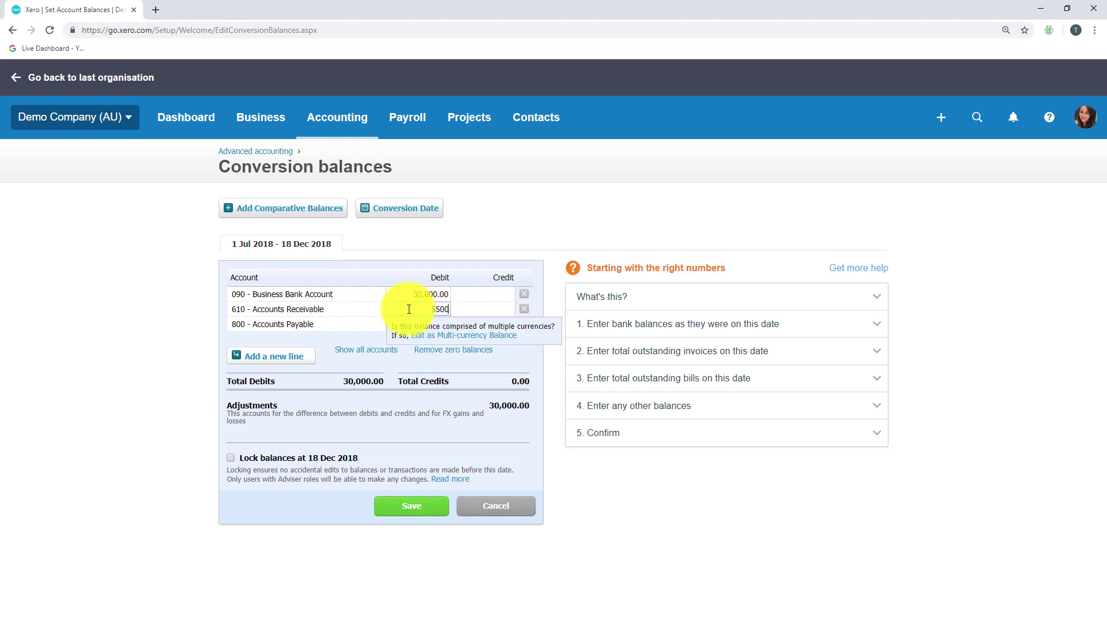
{"action": "key", "text": "Tab"}
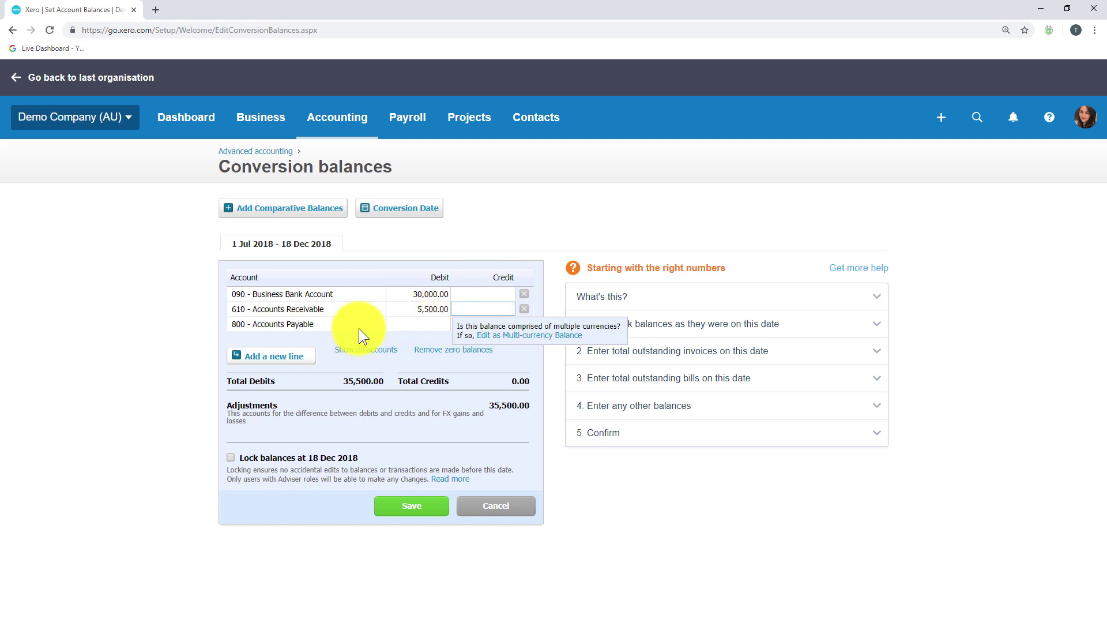
{"action": "key", "text": "Tab"}
{"action": "left_click", "coordinate": [500, 326]}
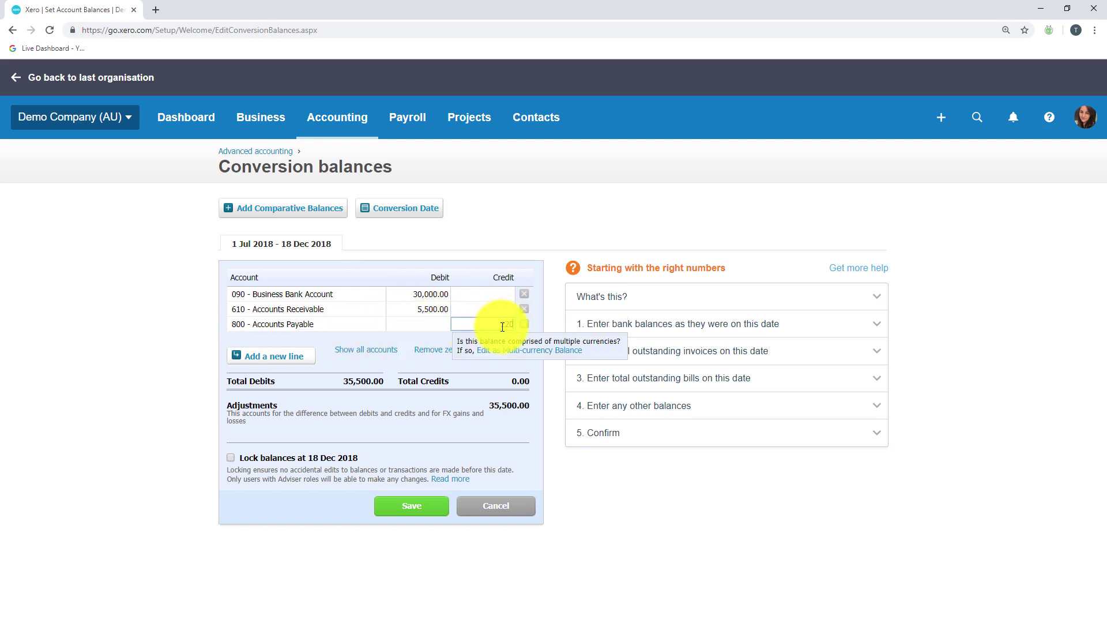
{"action": "type", "text": "220"}
{"action": "left_click", "coordinate": [555, 271]}
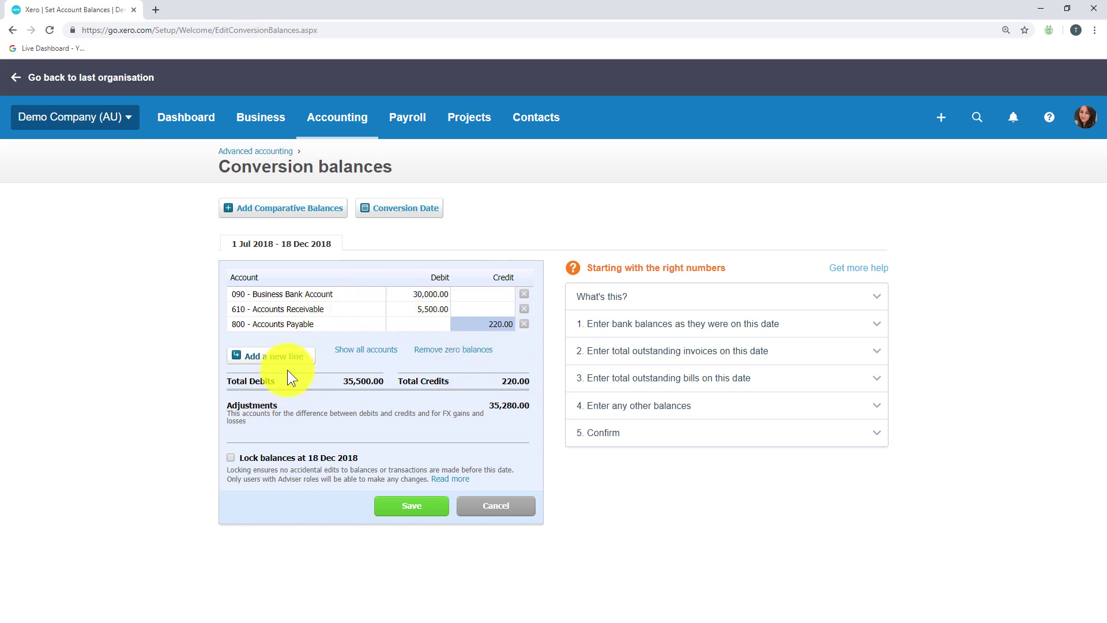
{"action": "left_click", "coordinate": [302, 363]}
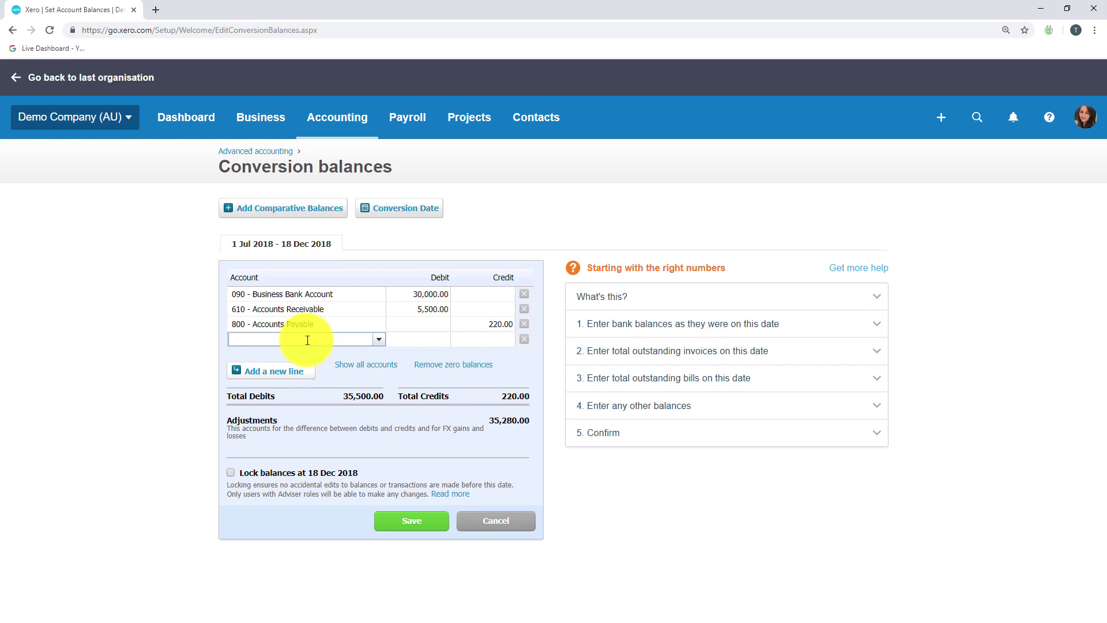
Add balance lines crediting 820 - GST with 480 and 900 - Loan with 10,000
{"action": "type", "text": "820"}
{"action": "key", "text": "Tab"}
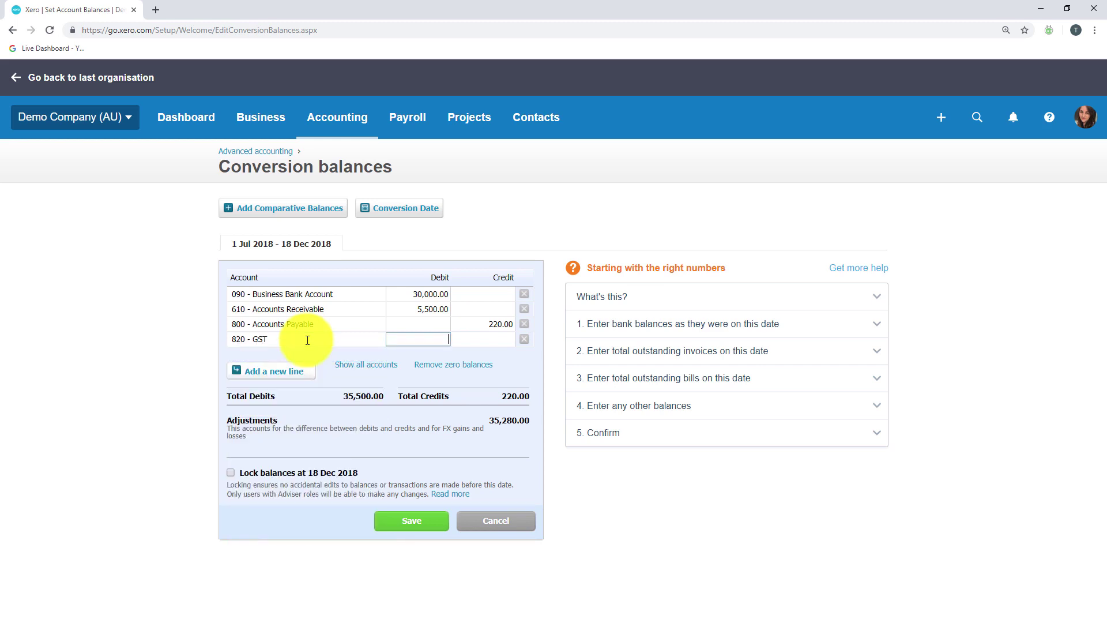
{"action": "key", "text": "Tab"}
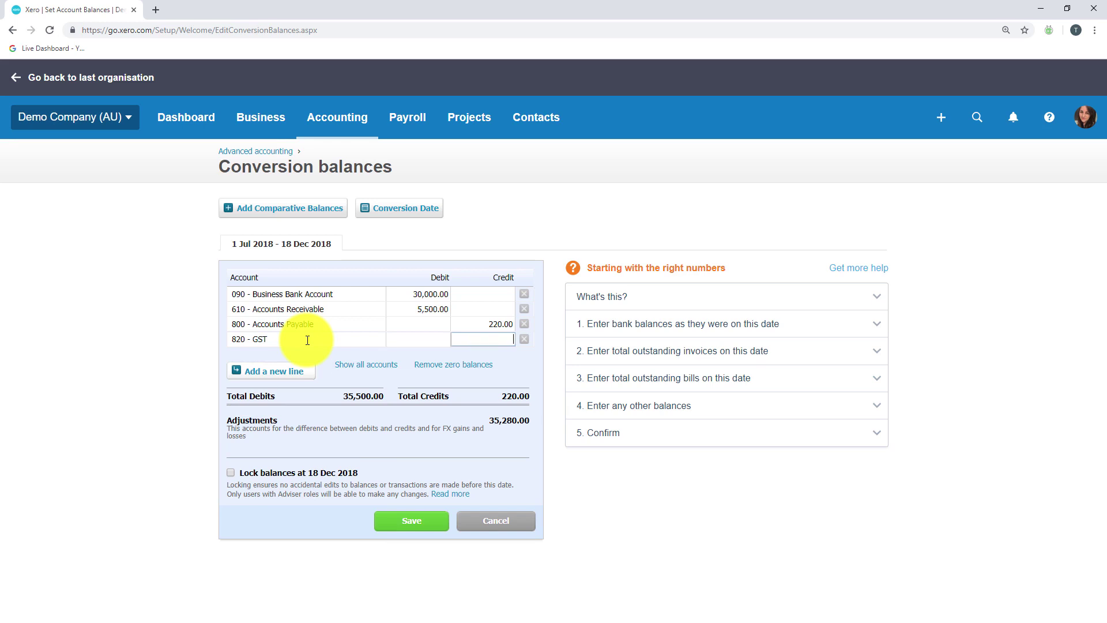
{"action": "type", "text": "480"}
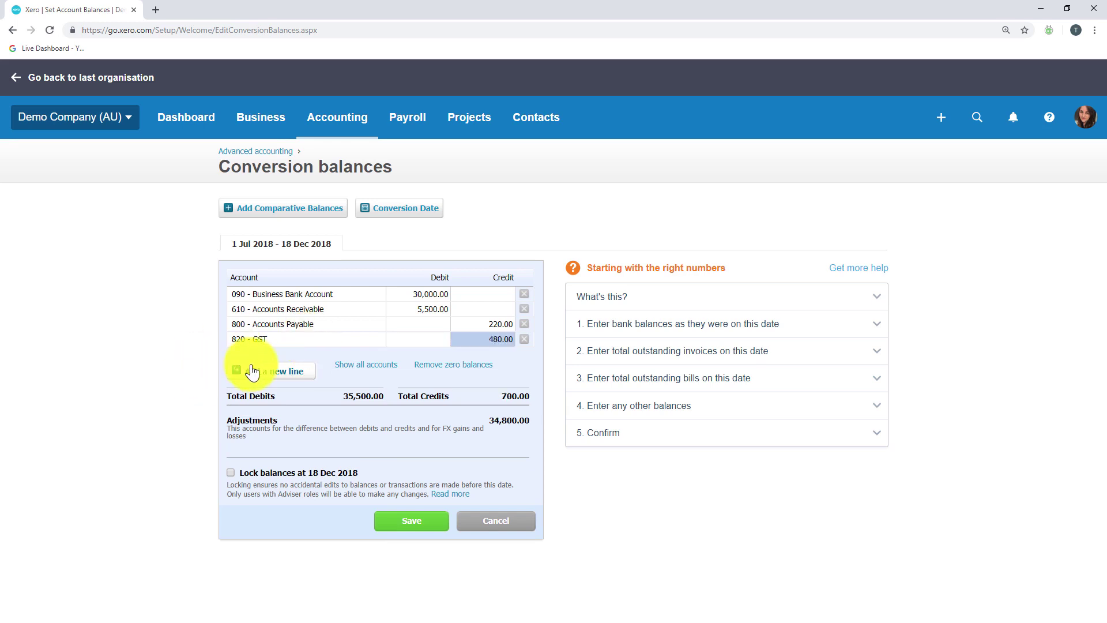
{"action": "left_click", "coordinate": [271, 369]}
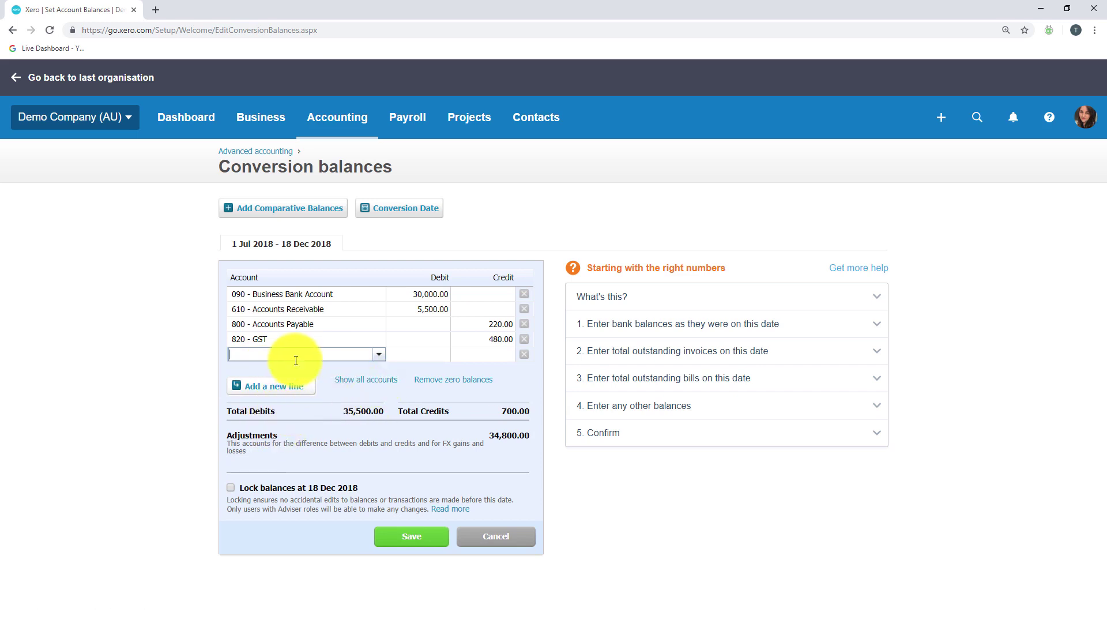
{"action": "type", "text": "900"}
{"action": "key", "text": "Tab"}
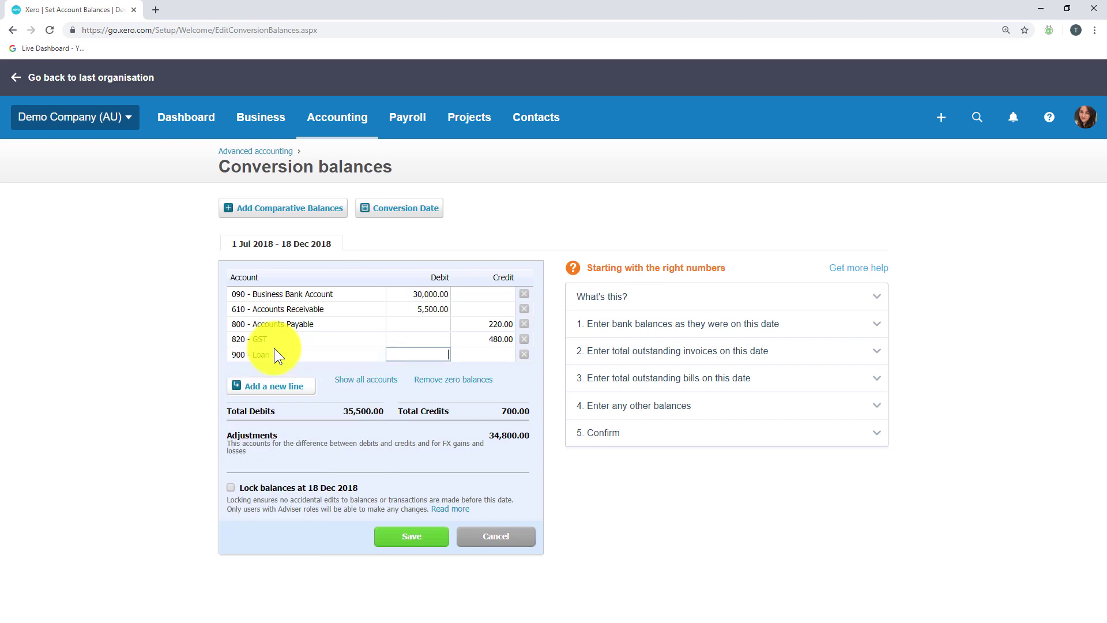
{"action": "key", "text": "Tab"}
{"action": "type", "text": "10000"}
{"action": "key", "text": "Tab"}
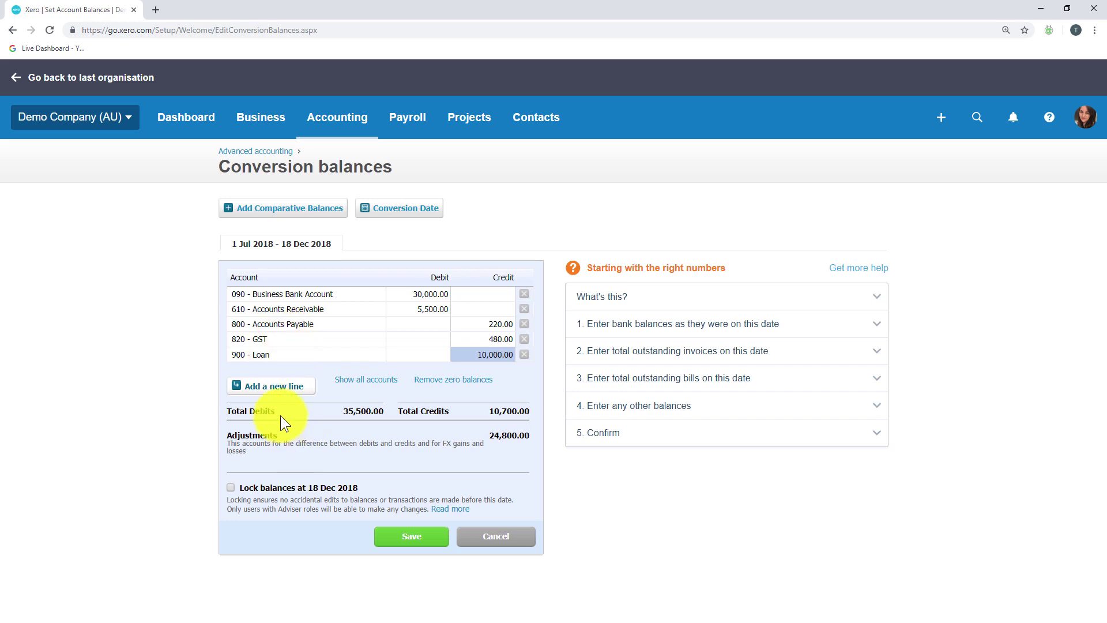
Add a 5,000 debit to 710 - Office Equipment and a 1,000 credit to 711 accumulated depreciation
{"action": "left_click", "coordinate": [271, 386]}
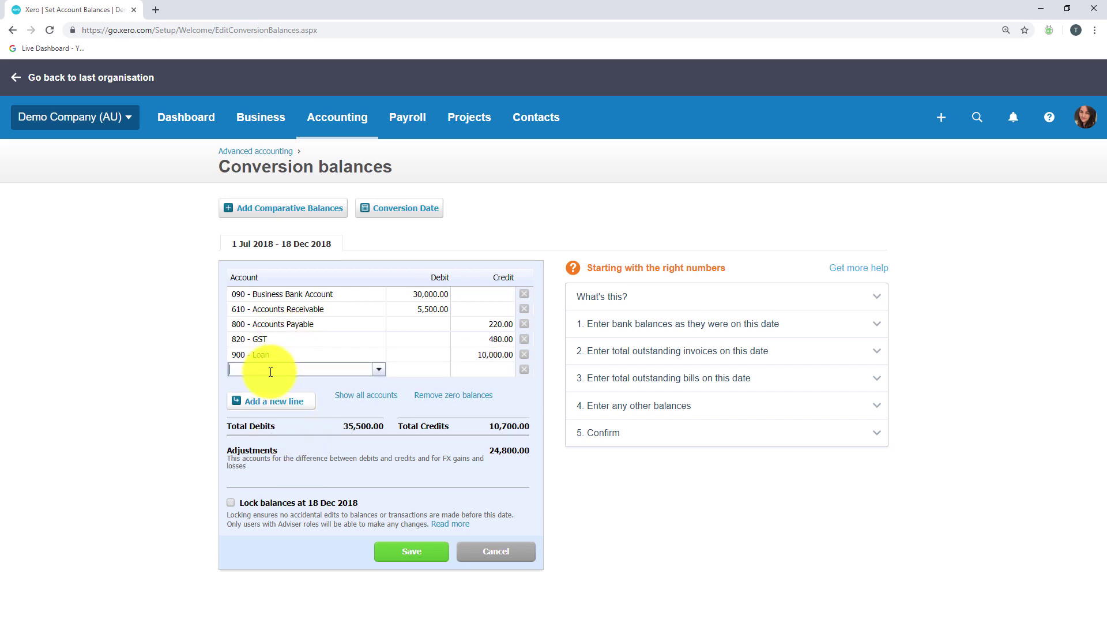
{"action": "left_click", "coordinate": [270, 369]}
{"action": "type", "text": "offi"}
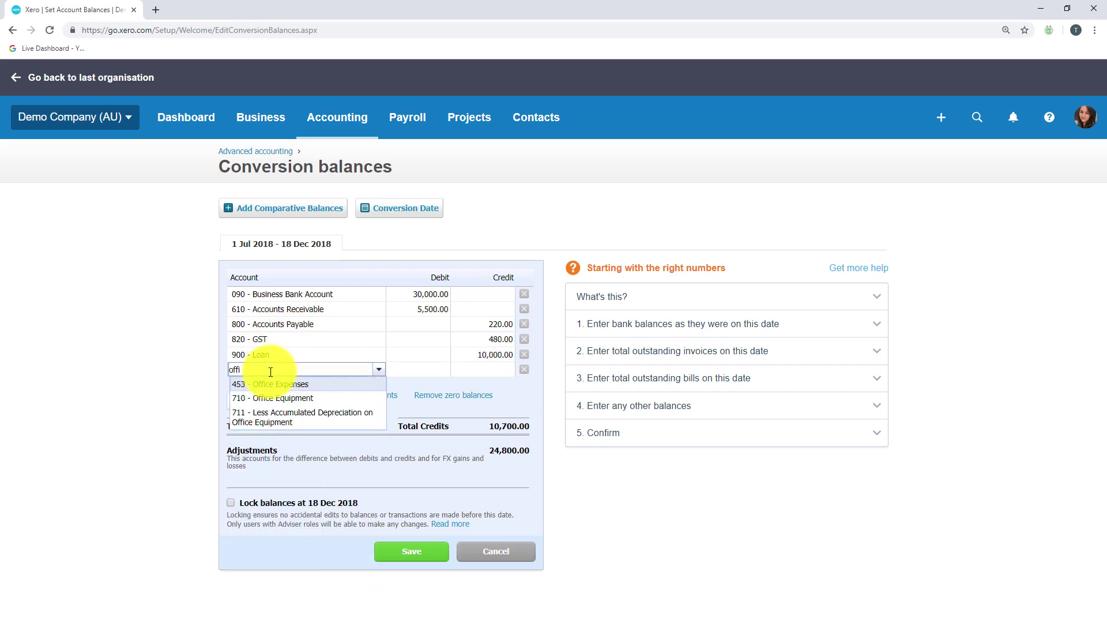
{"action": "left_click", "coordinate": [294, 398]}
{"action": "key", "text": "Tab"}
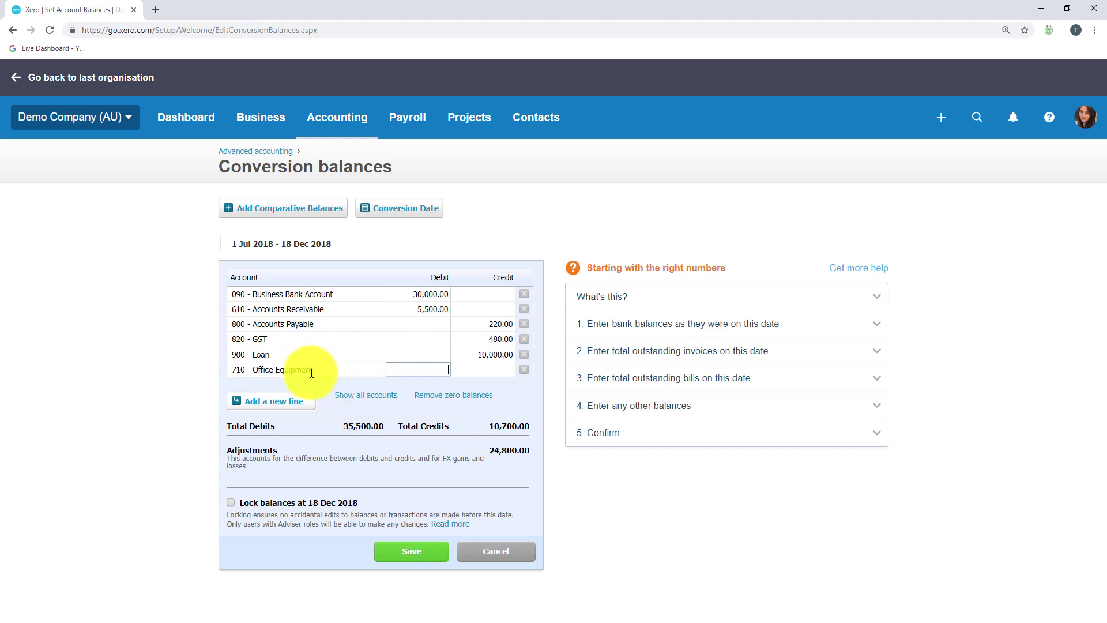
{"action": "type", "text": "5000"}
{"action": "key", "text": "Tab"}
{"action": "left_click", "coordinate": [291, 402]}
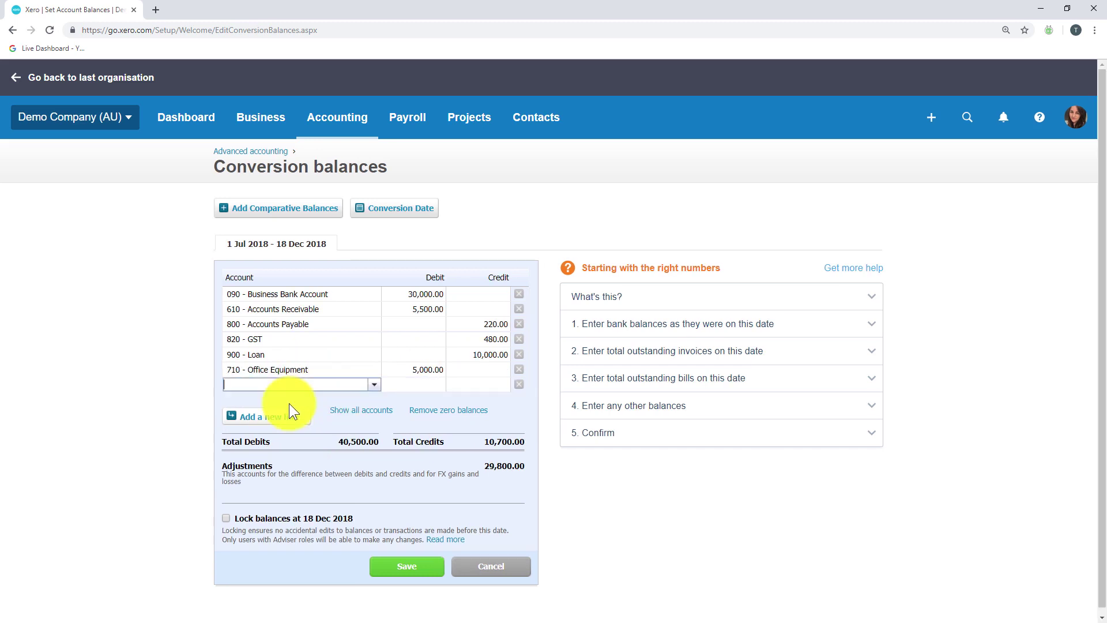
{"action": "type", "text": "711"}
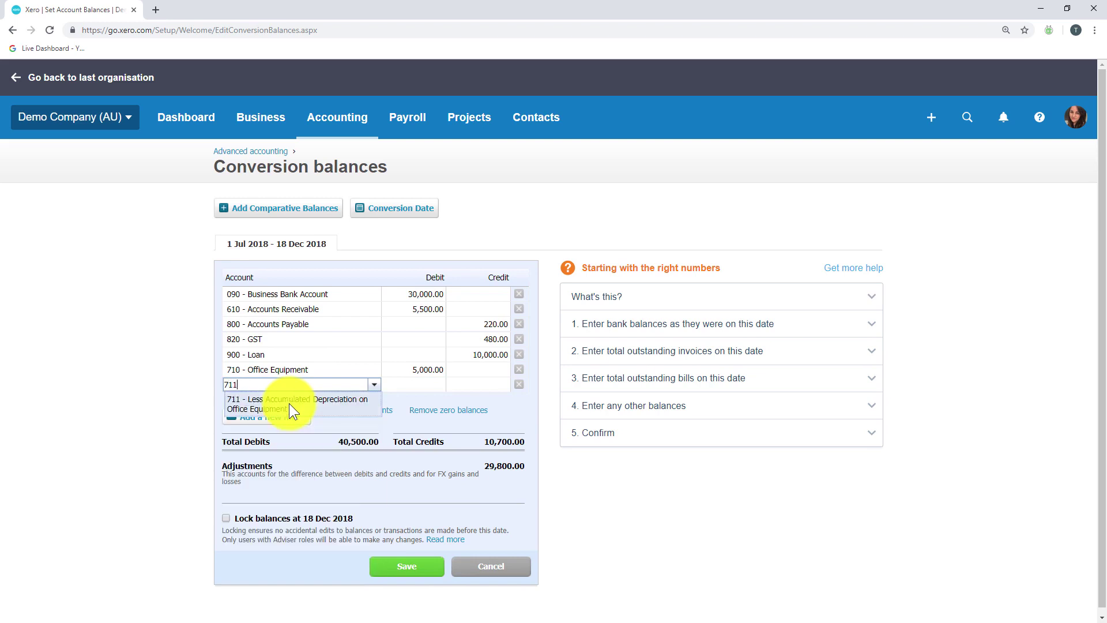
{"action": "key", "text": "Tab"}
{"action": "key", "text": "Tab"}
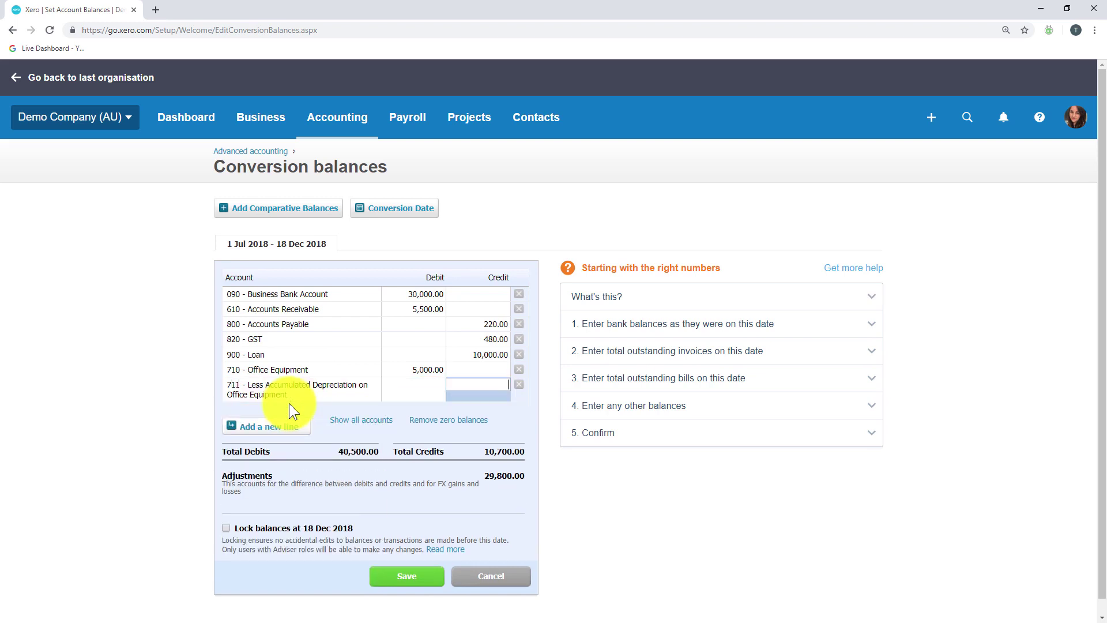
{"action": "type", "text": "1,000"}
{"action": "key", "text": "Tab"}
Credit 970 - Owner A Share Capital with 28,800 to balance at 40,500.00, then save
{"action": "left_click", "coordinate": [285, 435]}
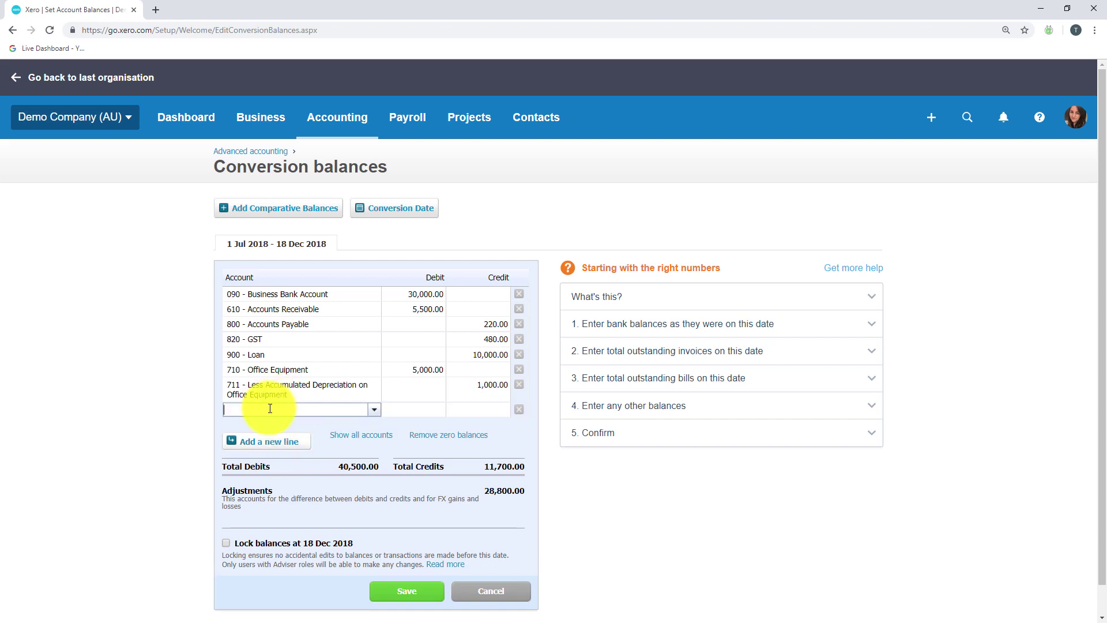
{"action": "type", "text": "owne"}
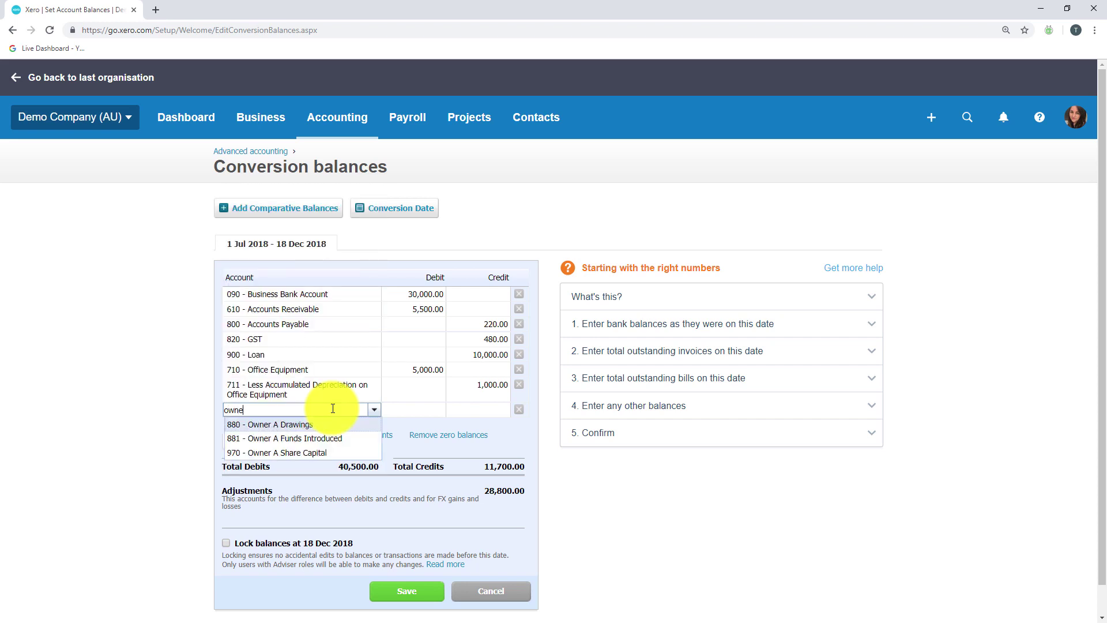
{"action": "left_click", "coordinate": [326, 458]}
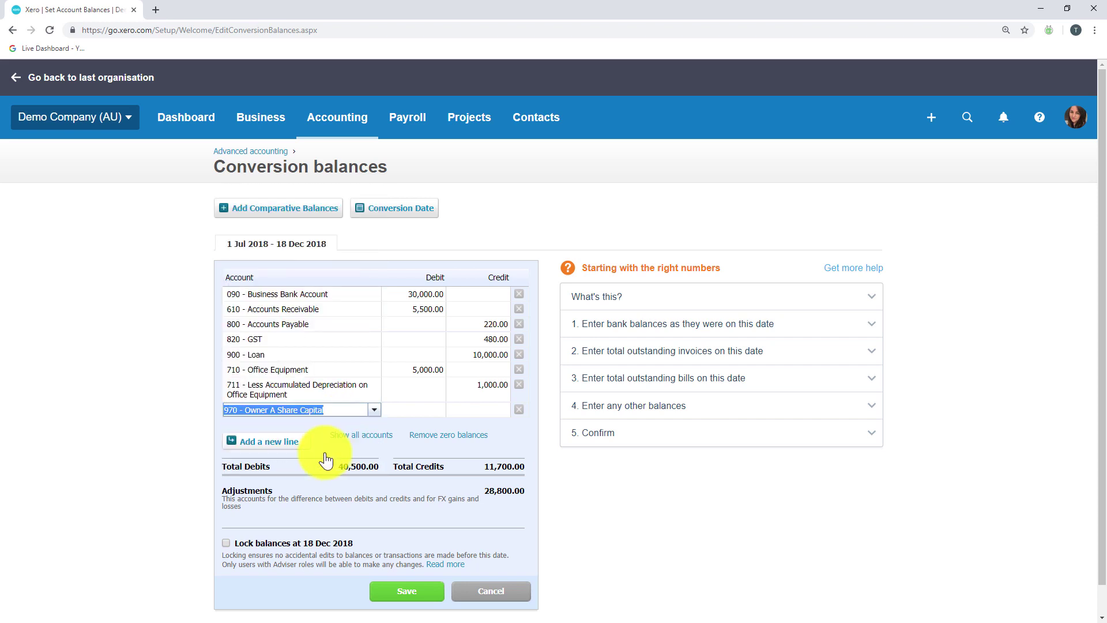
{"action": "key", "text": "Tab"}
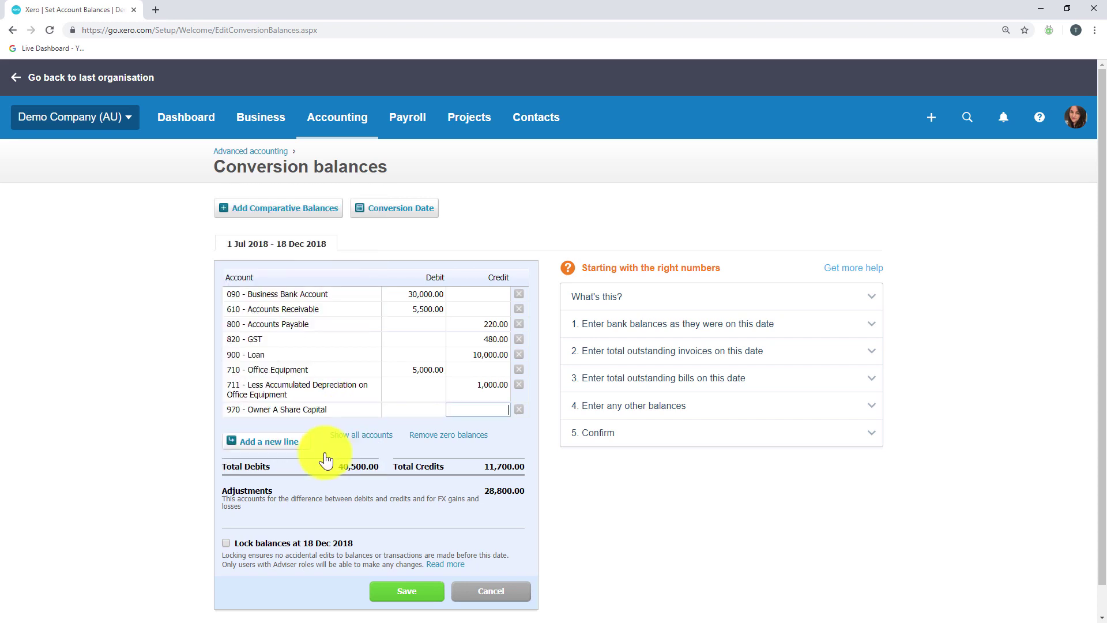
{"action": "type", "text": "28,800"}
{"action": "key", "text": "Tab"}
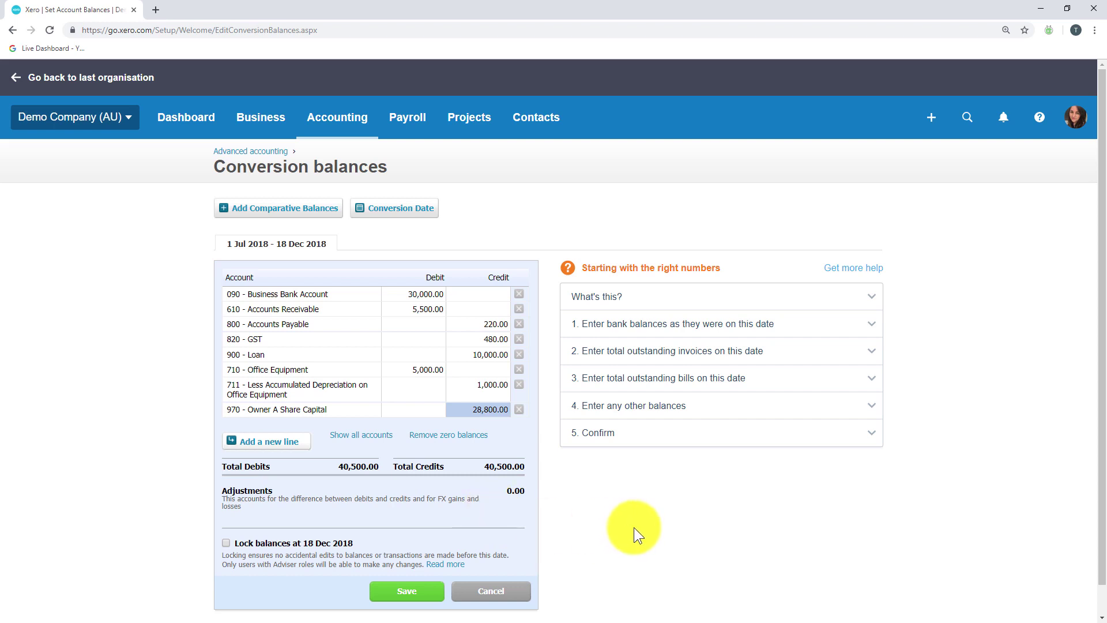
{"action": "left_click", "coordinate": [419, 594]}
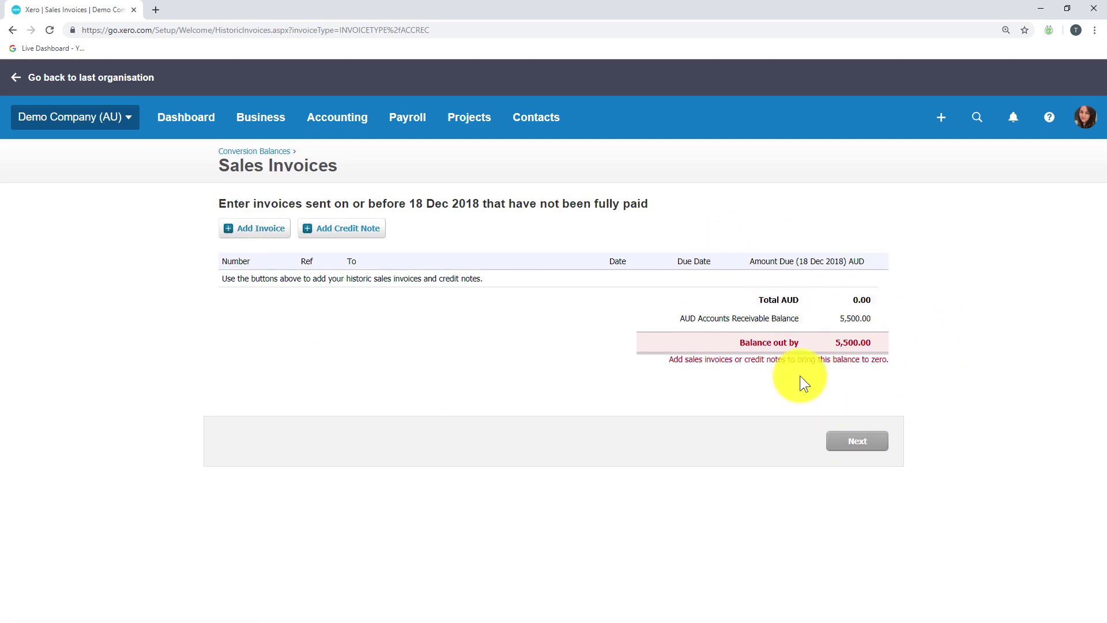
Add a new invoice from the conversion Sales Invoices step
{"action": "left_click", "coordinate": [250, 232]}
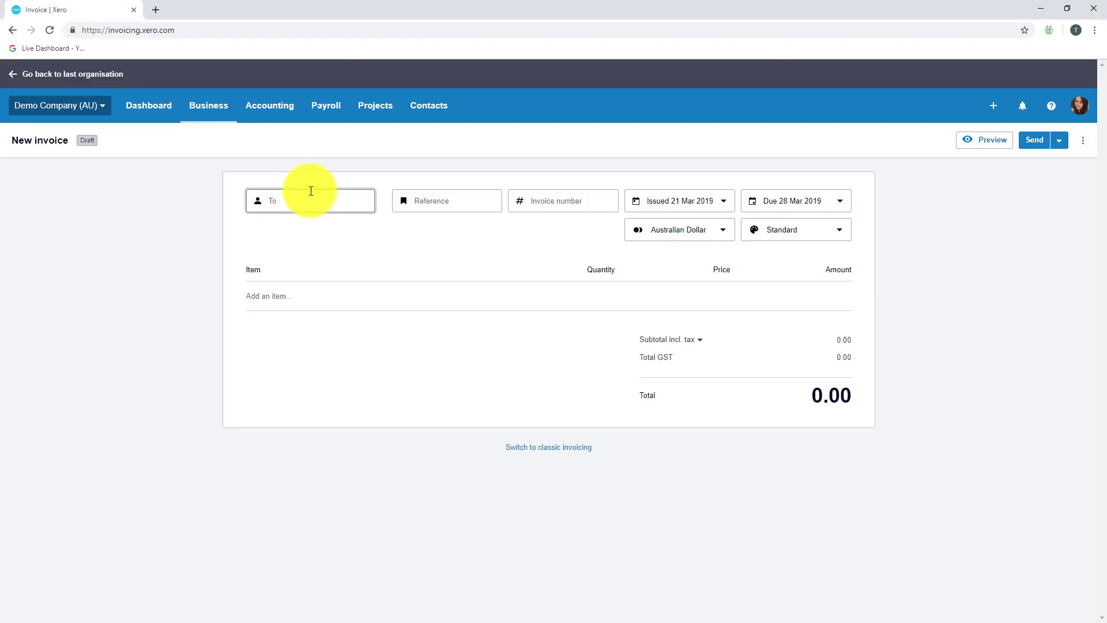
Address the invoice to ABC Furniture with reference 124 and issue date 1 Nov 2018
{"action": "type", "text": "a"}
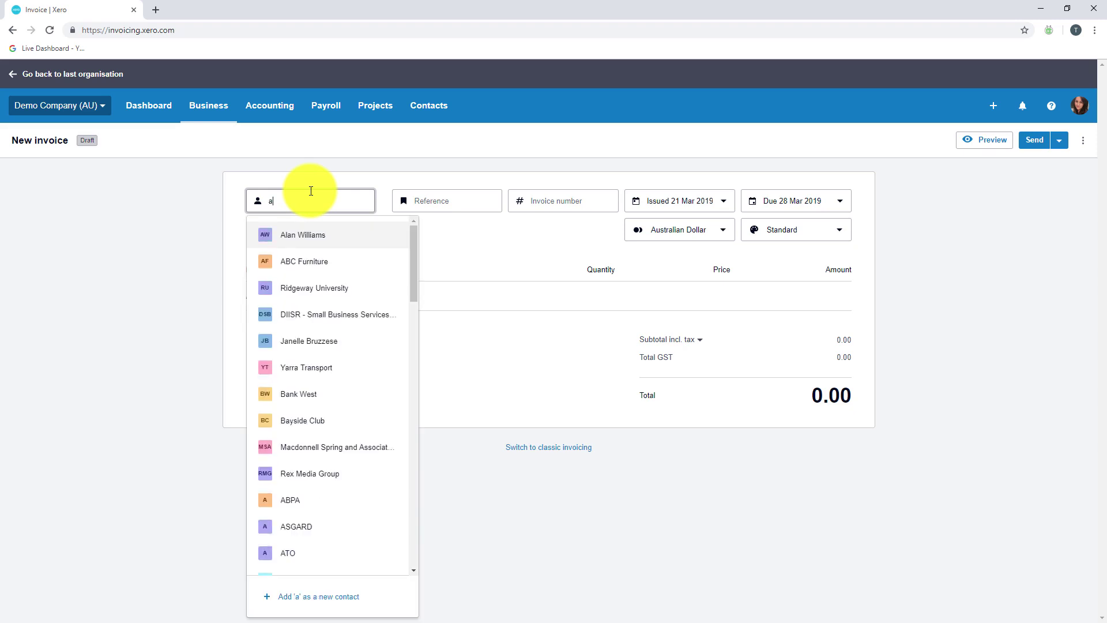
{"action": "left_click", "coordinate": [304, 263]}
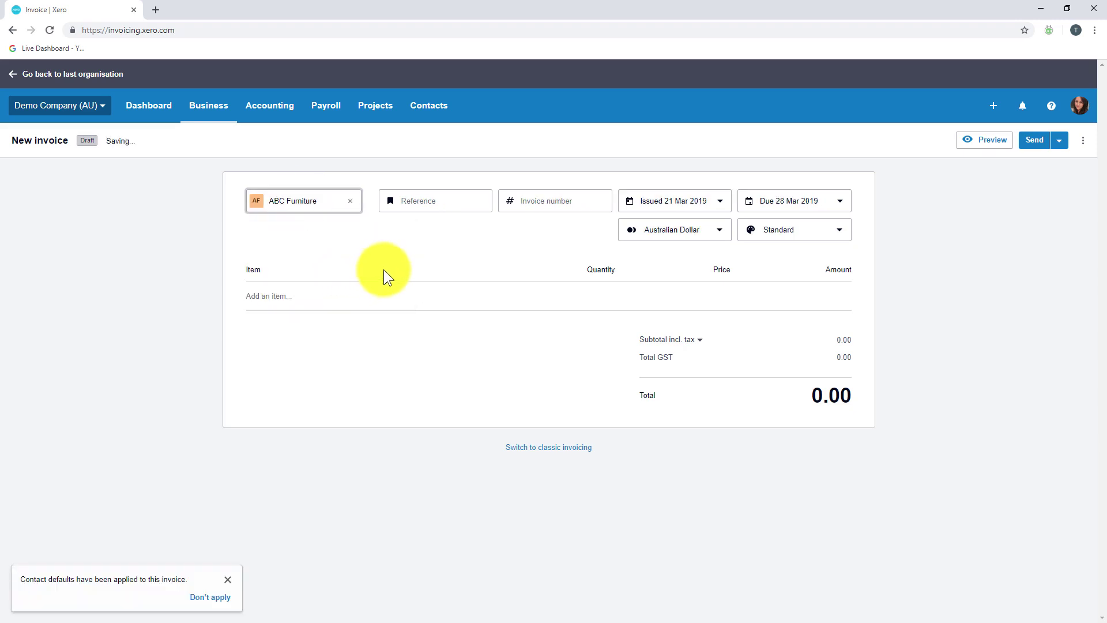
{"action": "left_click", "coordinate": [453, 203]}
{"action": "type", "text": "1"}
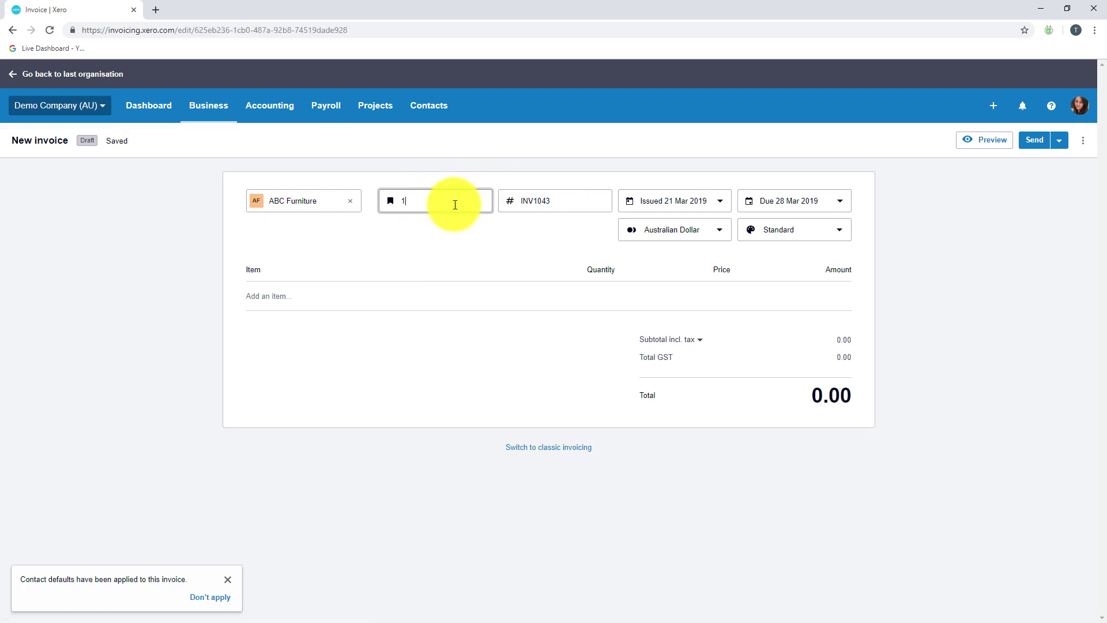
{"action": "type", "text": "24"}
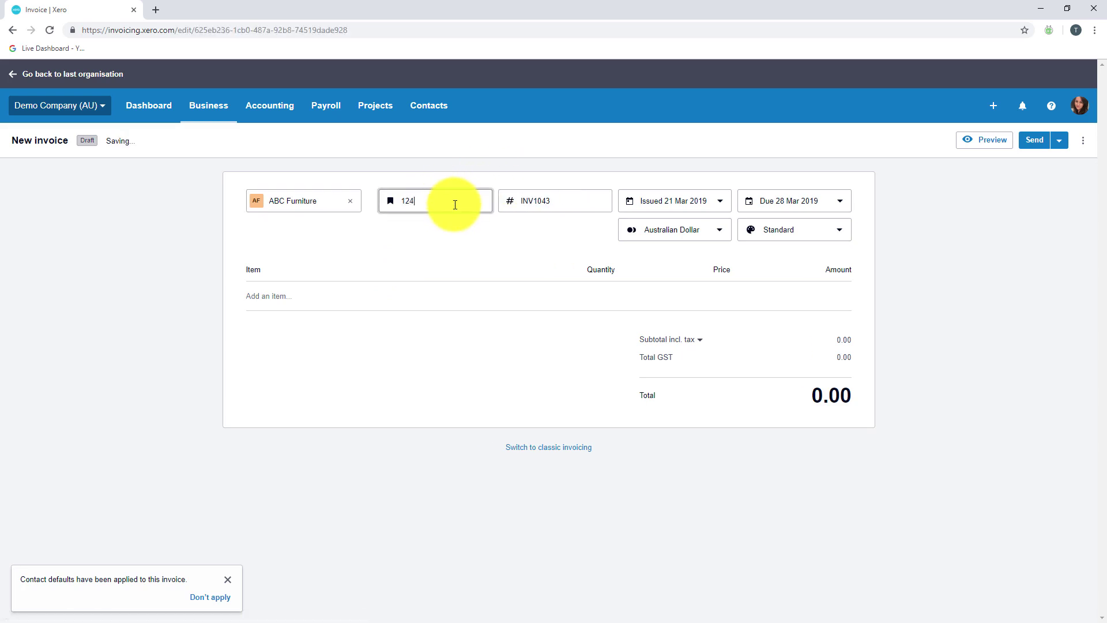
{"action": "left_click", "coordinate": [704, 206]}
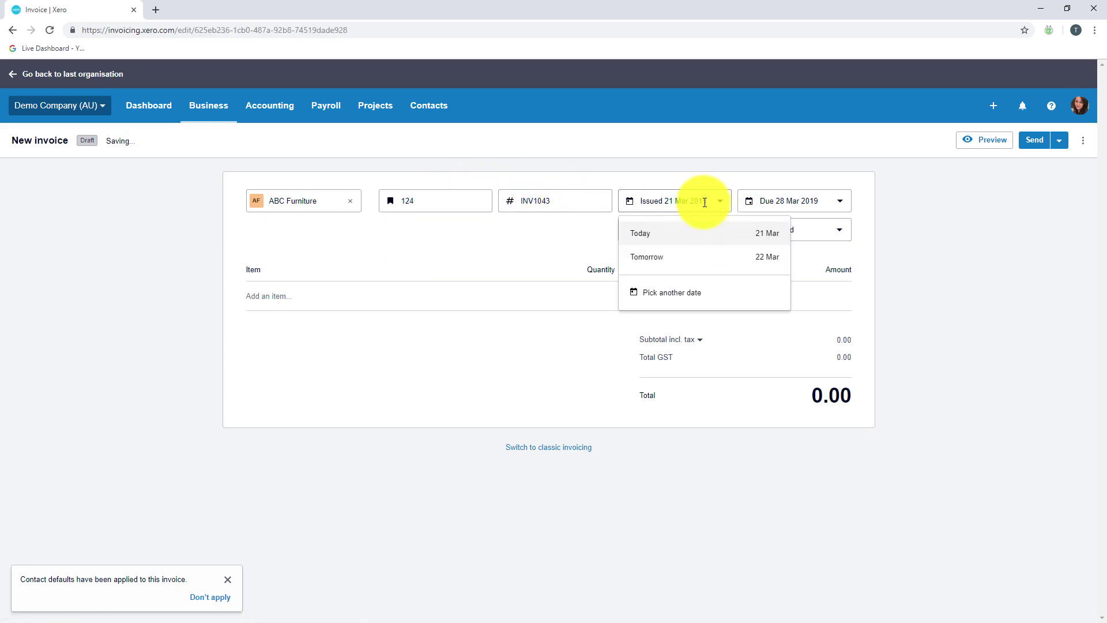
{"action": "left_click", "coordinate": [675, 290]}
{"action": "left_click", "coordinate": [636, 236]}
{"action": "left_click", "coordinate": [636, 235]}
{"action": "left_click", "coordinate": [637, 235]}
{"action": "left_click", "coordinate": [637, 235]}
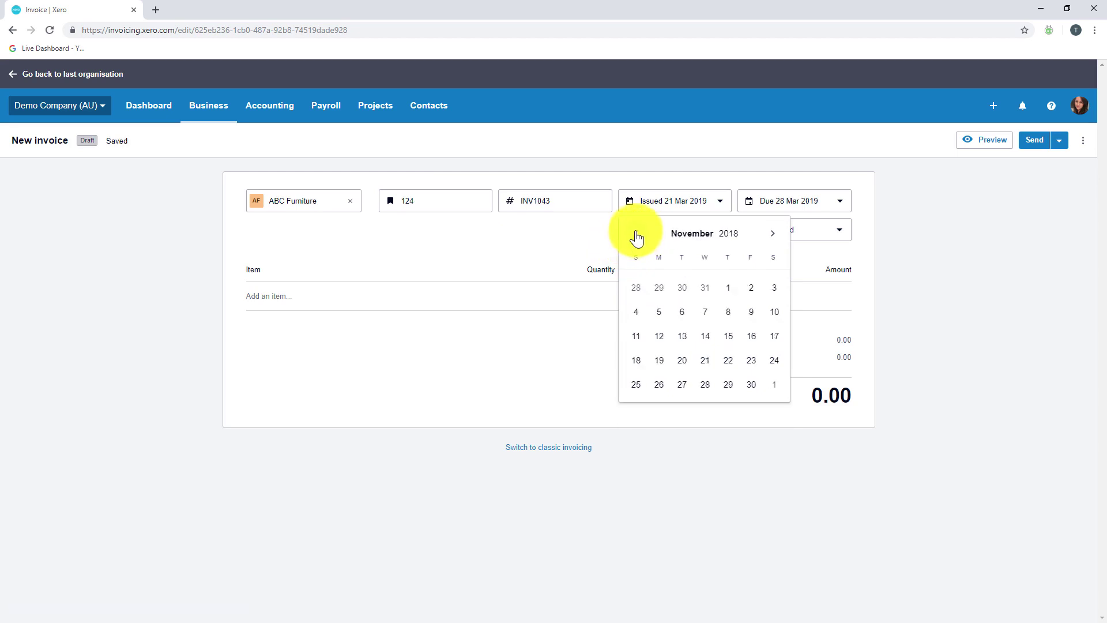
{"action": "left_click", "coordinate": [728, 287]}
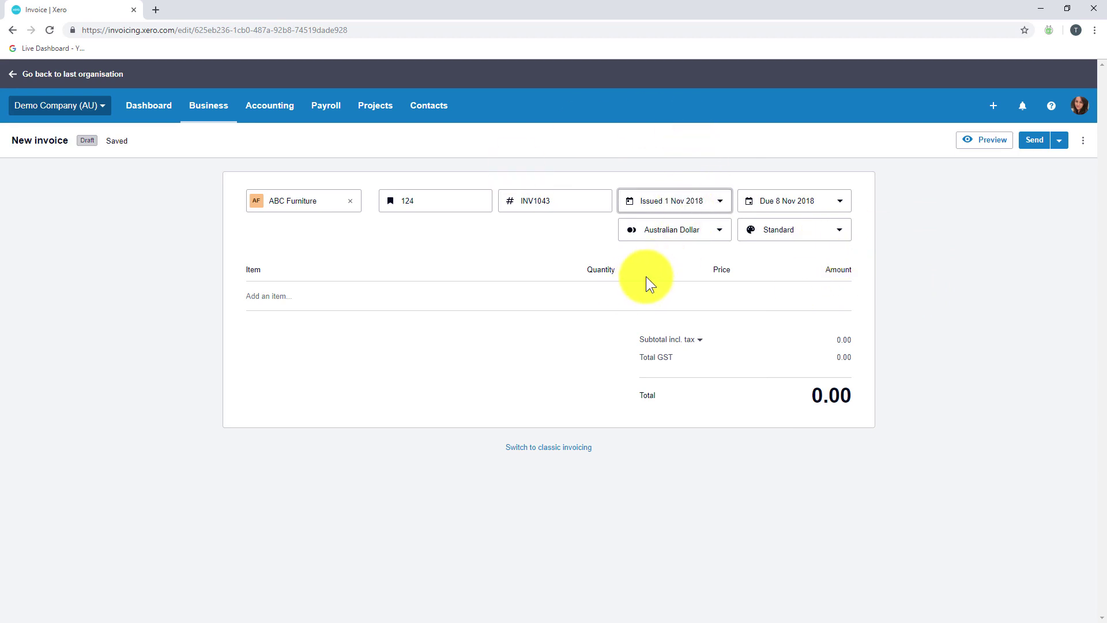
Add a 'sales' line item priced at 5,500 to the invoice
{"action": "left_click", "coordinate": [372, 294]}
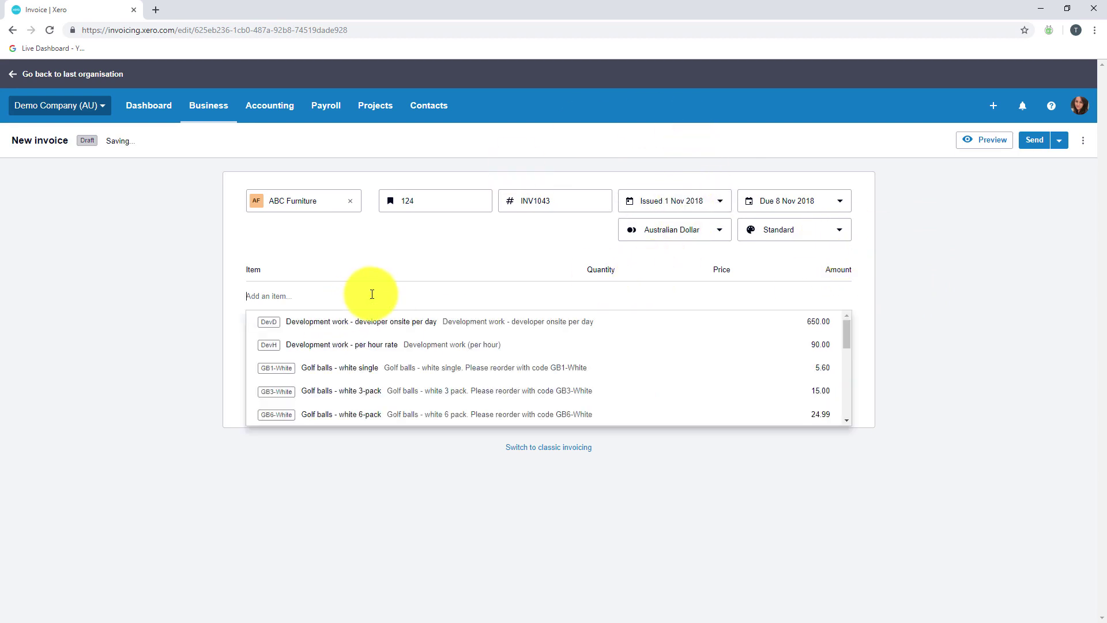
{"action": "type", "text": "sales"}
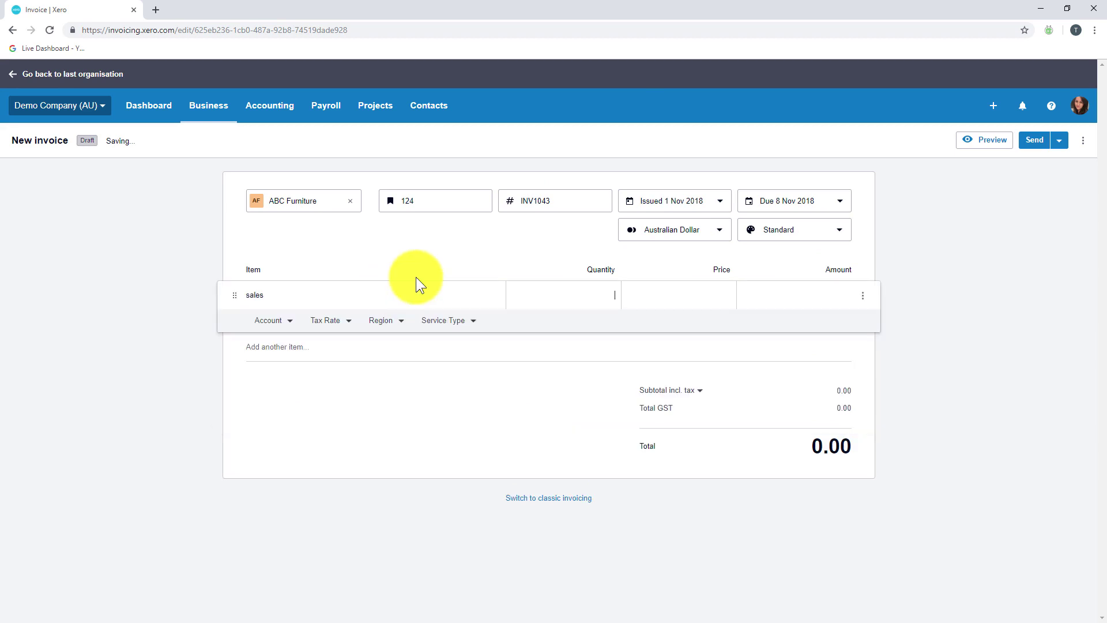
{"action": "key", "text": "Tab"}
{"action": "type", "text": "5500"}
{"action": "key", "text": "Tab"}
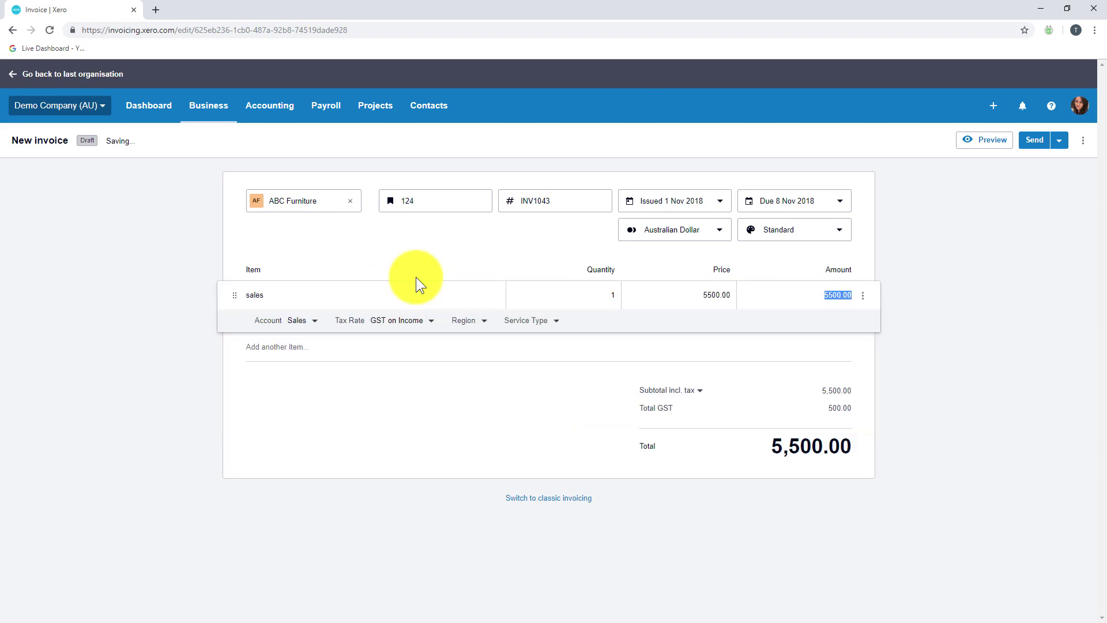
{"action": "left_click", "coordinate": [936, 369]}
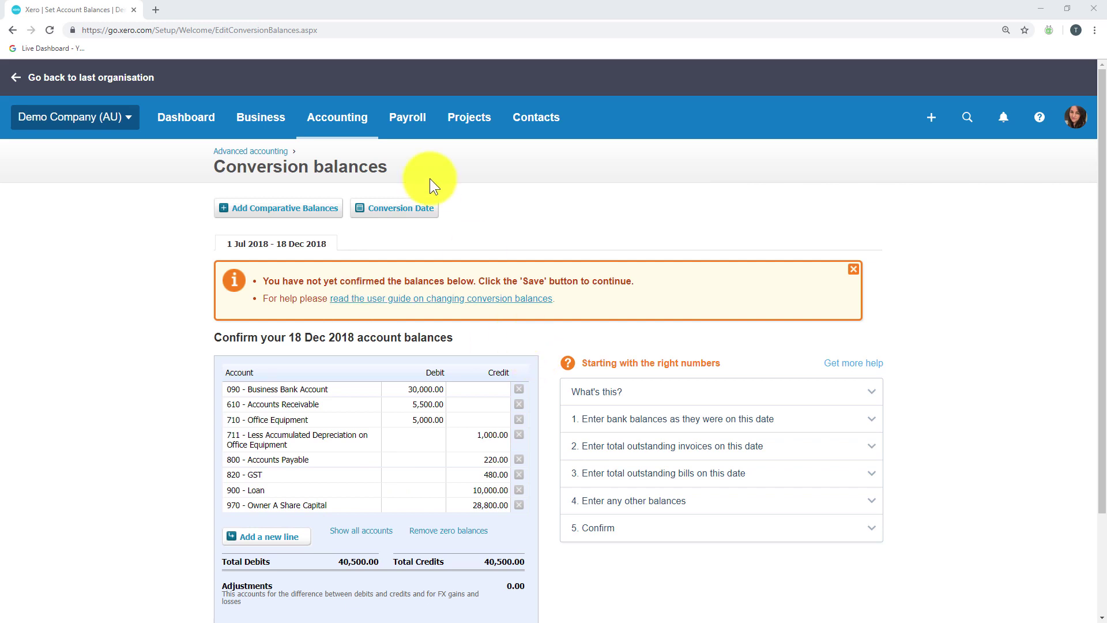
Save the conversion balances, then void the 457.89 expense claims bill on the Bills step
{"action": "left_click", "coordinate": [330, 119]}
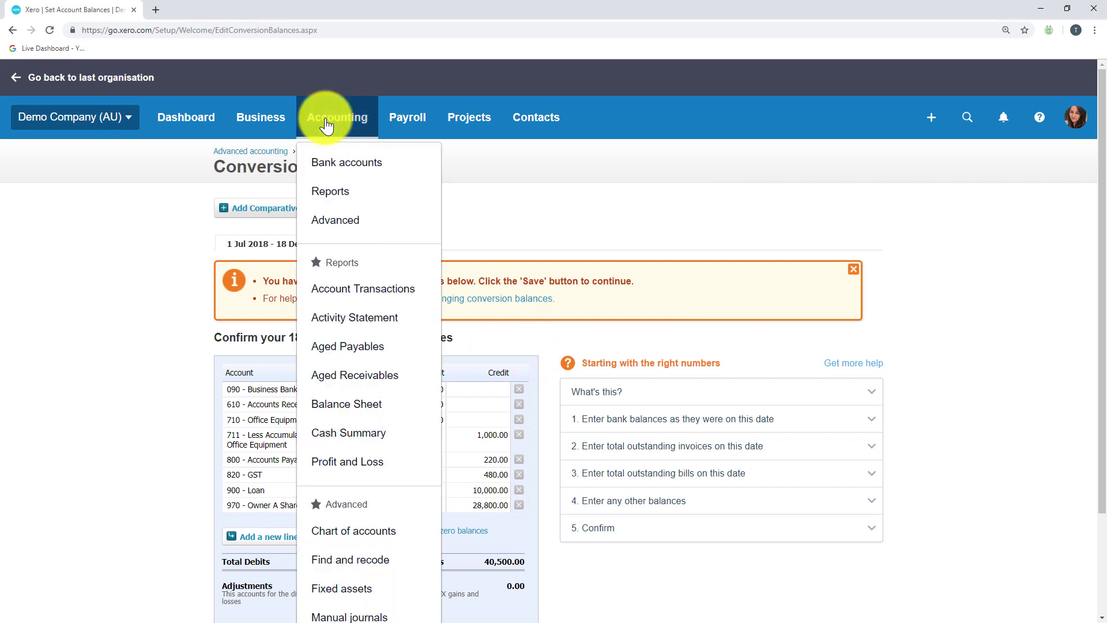
{"action": "left_click", "coordinate": [579, 216]}
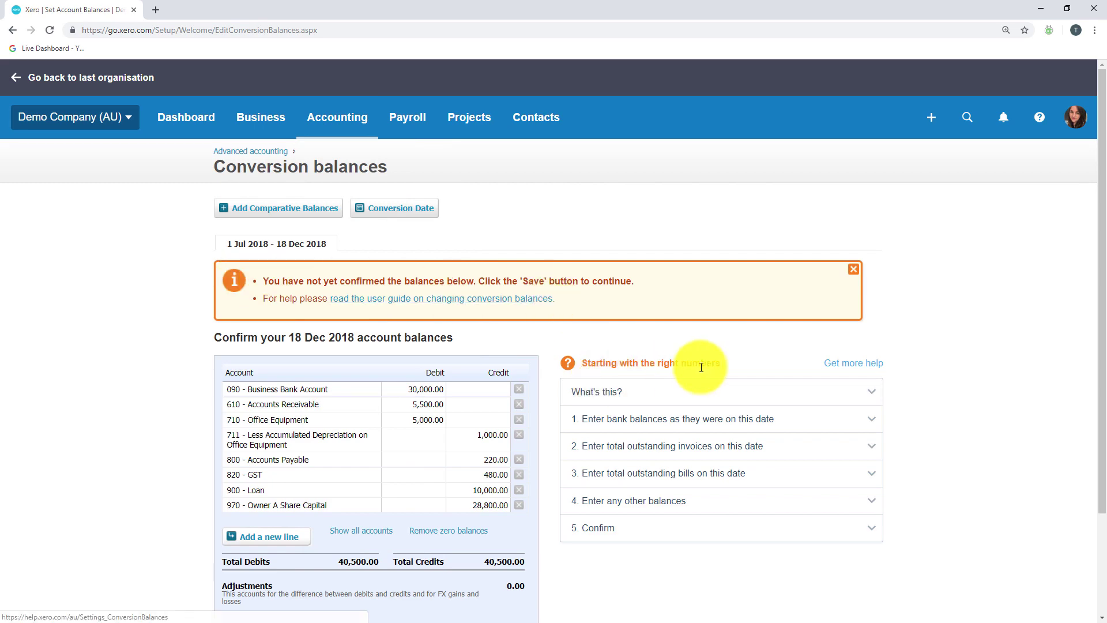
{"action": "scroll", "coordinate": [738, 335], "scroll_direction": "down", "scroll_amount": 2}
{"action": "left_click", "coordinate": [419, 565]}
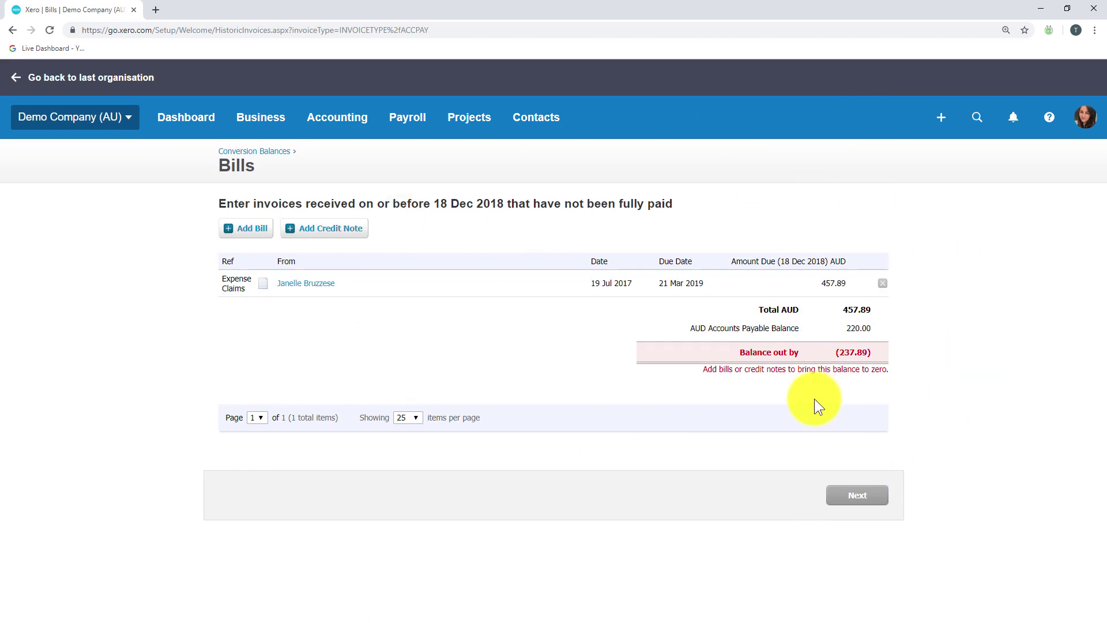
{"action": "left_click", "coordinate": [882, 283]}
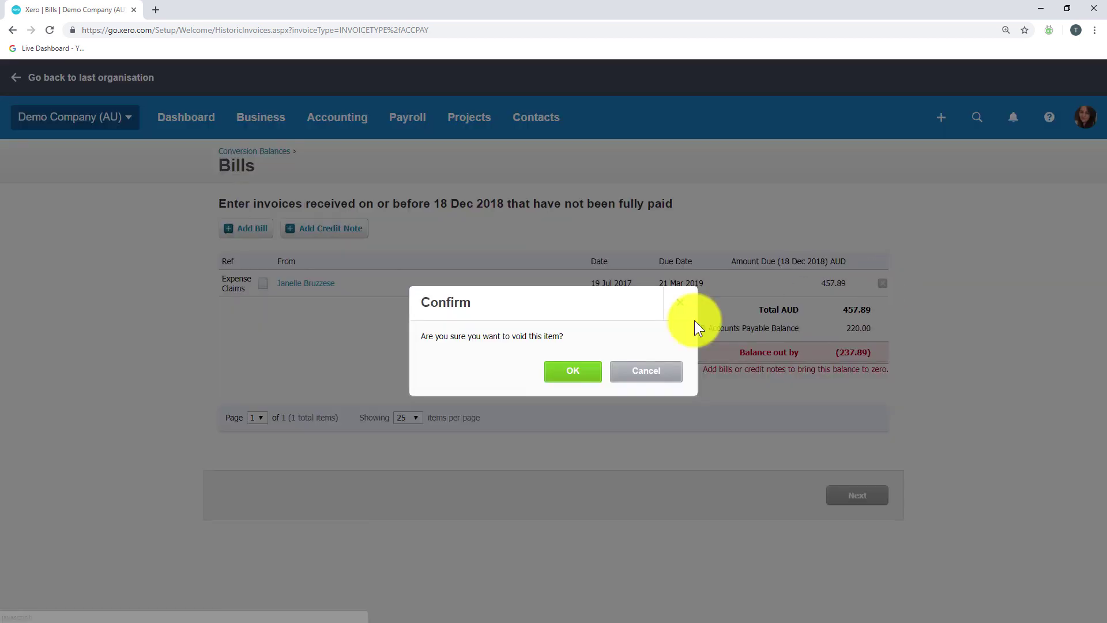
{"action": "left_click", "coordinate": [556, 373]}
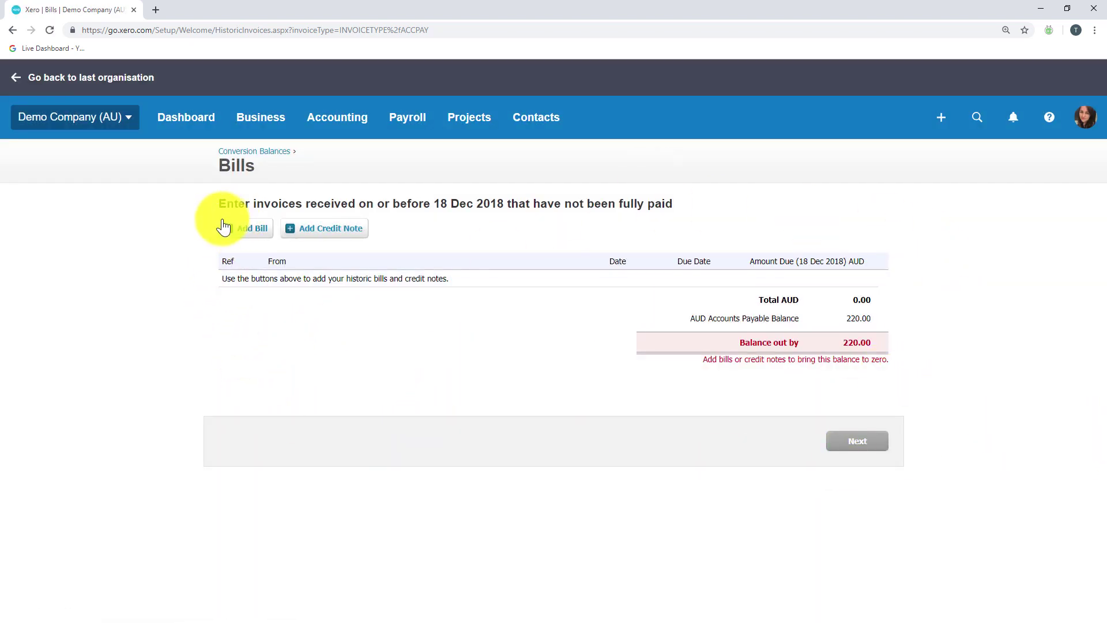
Start a new historic bill with Carruthers & Smale as the supplier
{"action": "left_click", "coordinate": [254, 241]}
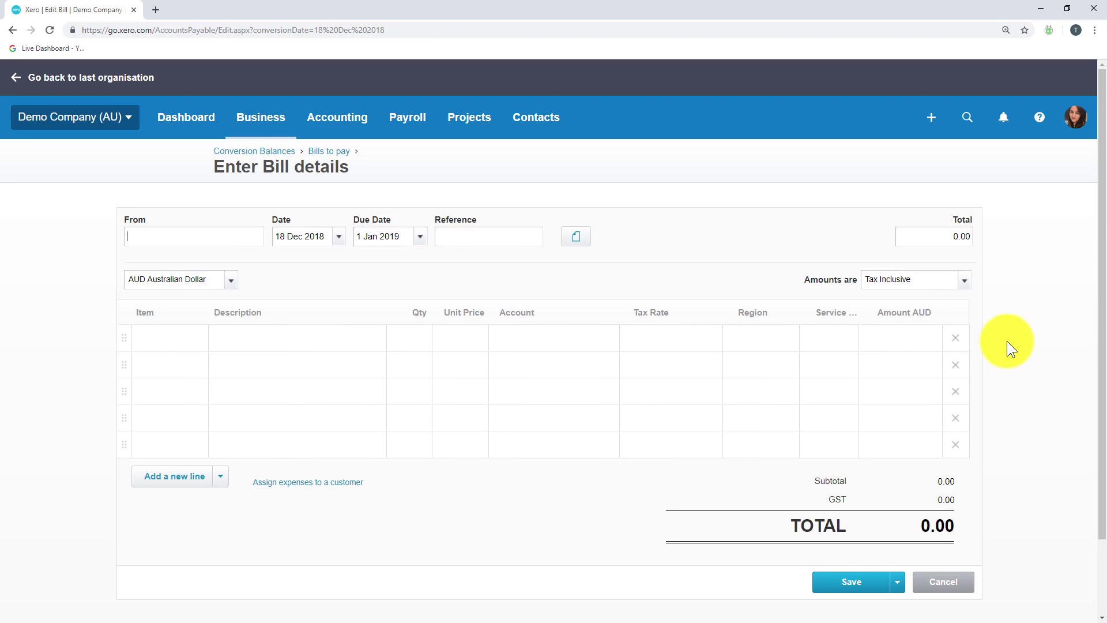
{"action": "type", "text": "s"}
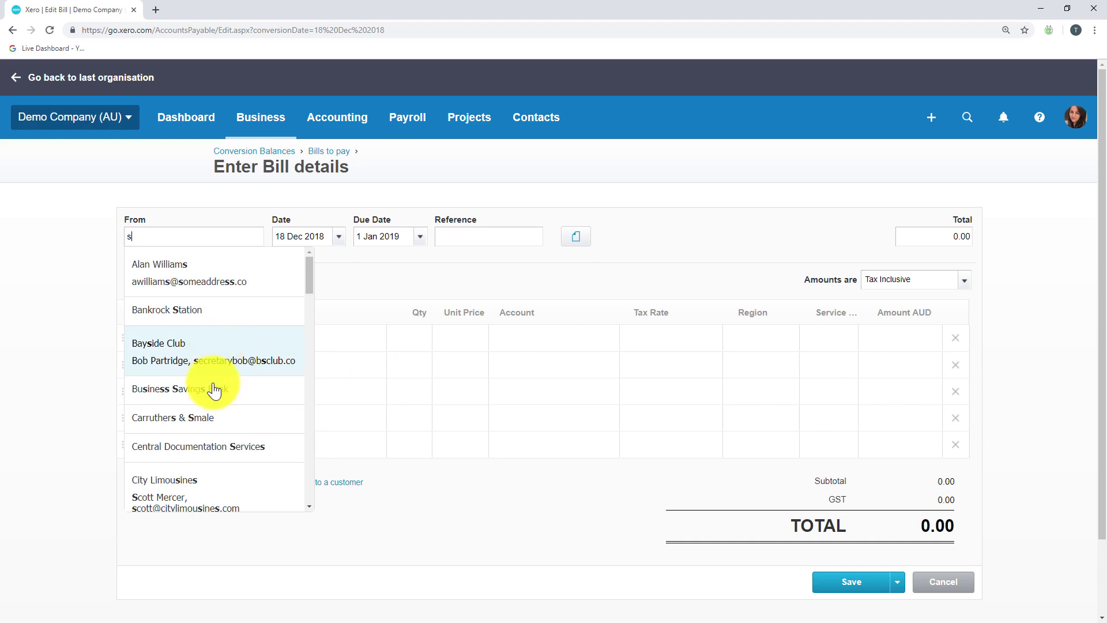
{"action": "left_click", "coordinate": [192, 423]}
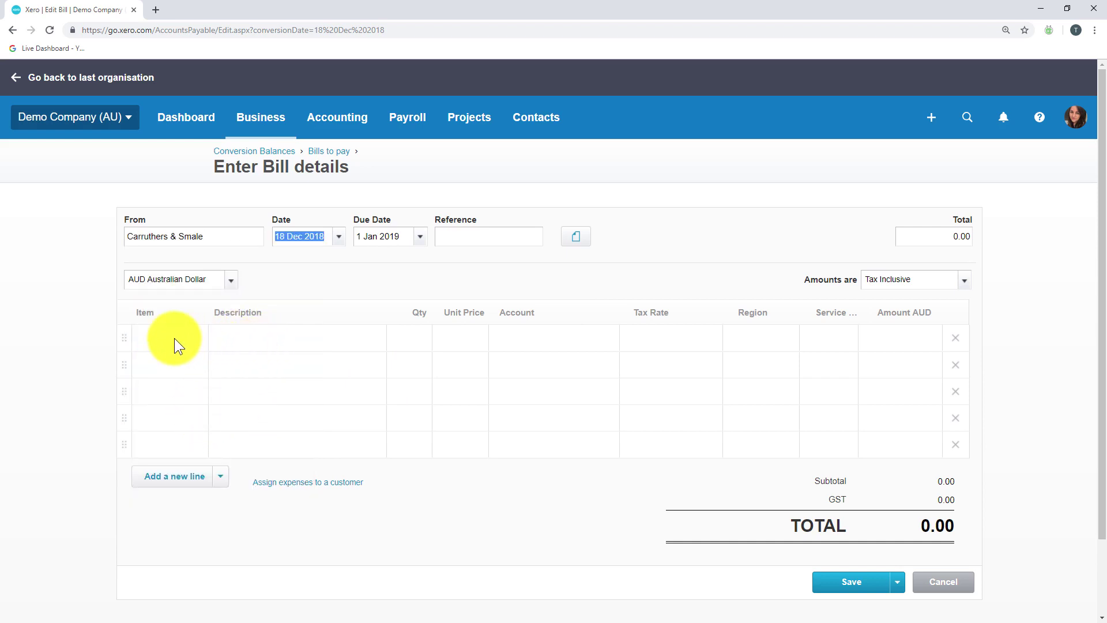
Add a 'purchases' line, quantity 1 at 220 to 300 - Purchases, and save the bill
{"action": "left_click", "coordinate": [267, 341]}
{"action": "type", "text": "pur"}
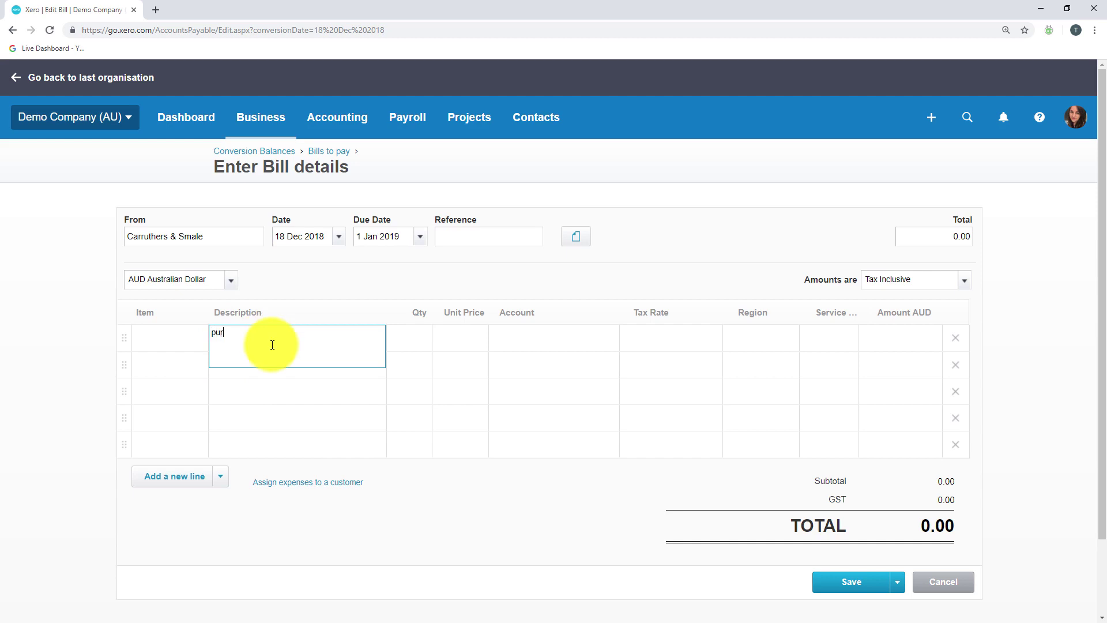
{"action": "type", "text": "chases"}
{"action": "key", "text": "Tab"}
{"action": "type", "text": "1.0"}
{"action": "key", "text": "Tab"}
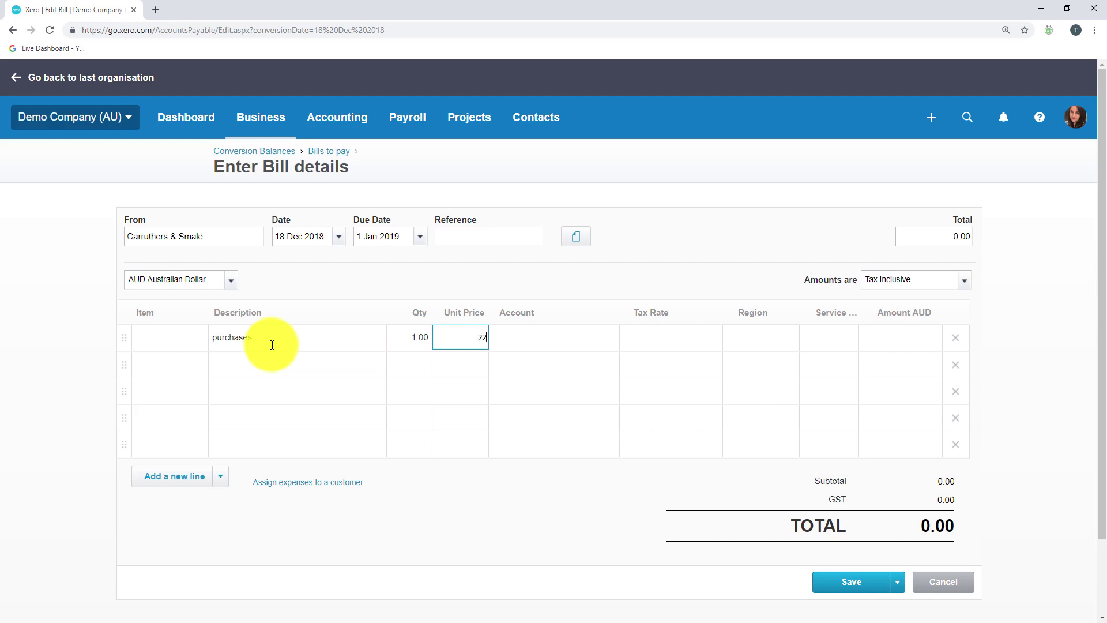
{"action": "key", "text": "Tab"}
{"action": "type", "text": "pu"}
{"action": "key", "text": "Tab"}
{"action": "key", "text": "Tab"}
{"action": "left_click", "coordinate": [1013, 462]}
{"action": "left_click", "coordinate": [862, 594]}
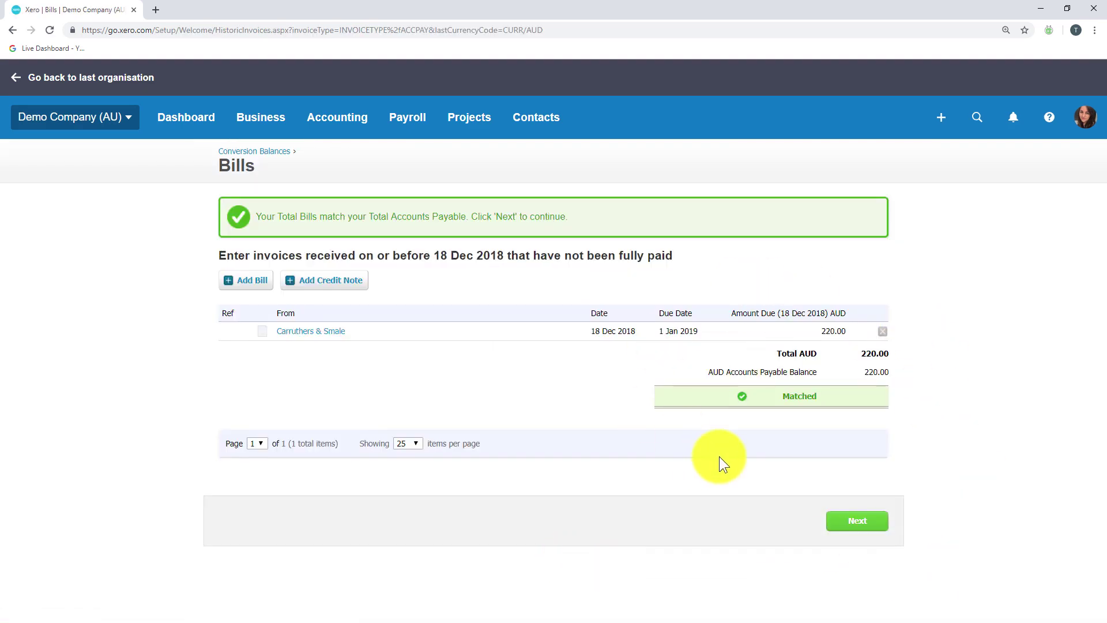
Continue past the matched Bills step and review the saved 40,500.00 conversion balances
{"action": "left_click", "coordinate": [882, 518]}
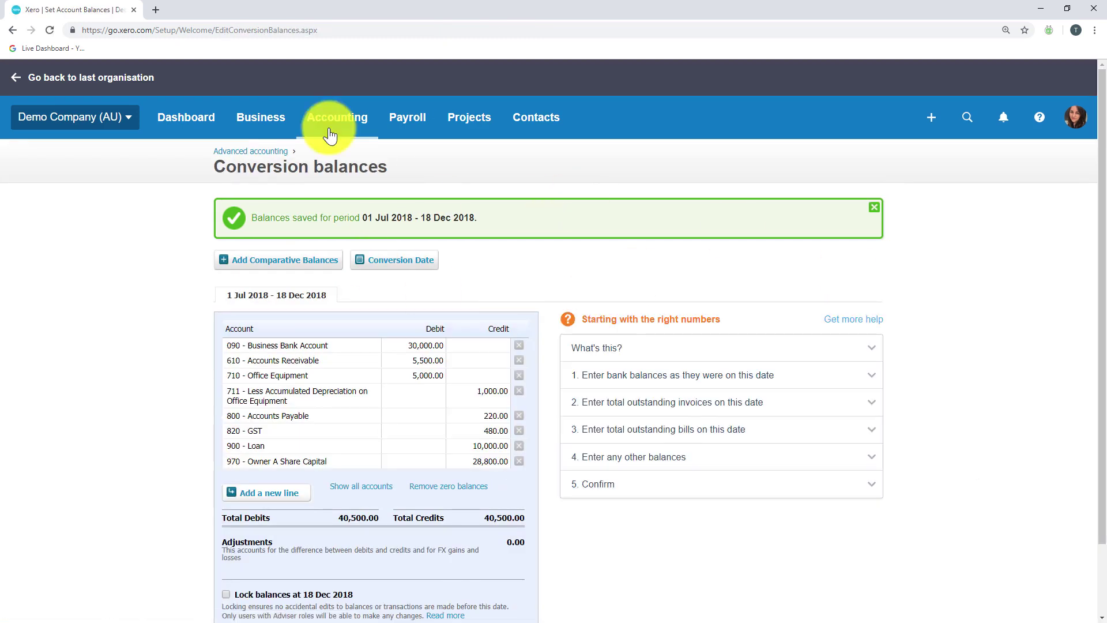
{"action": "scroll", "coordinate": [899, 381], "scroll_direction": "down", "scroll_amount": 3}
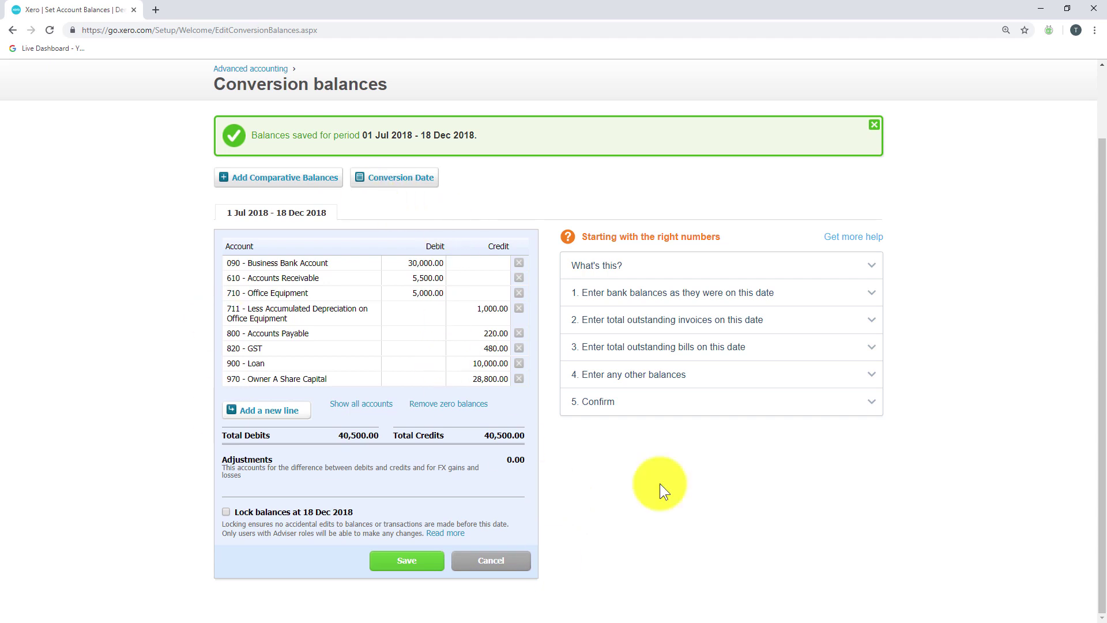
{"action": "scroll", "coordinate": [740, 497], "scroll_direction": "up", "scroll_amount": 1}
{"action": "scroll", "coordinate": [741, 497], "scroll_direction": "up", "scroll_amount": 2}
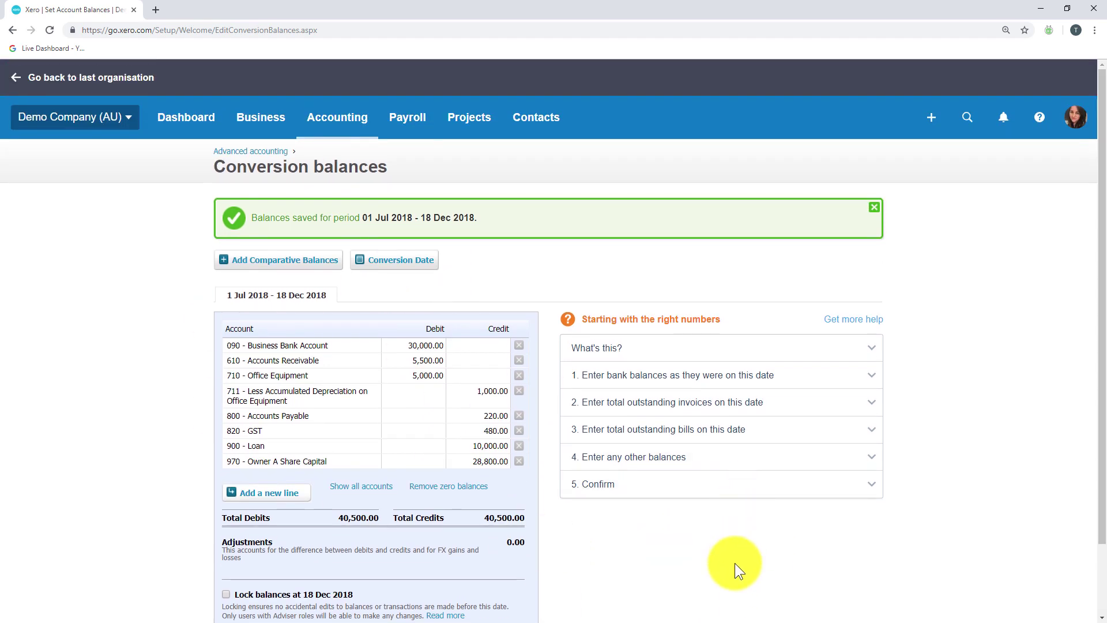